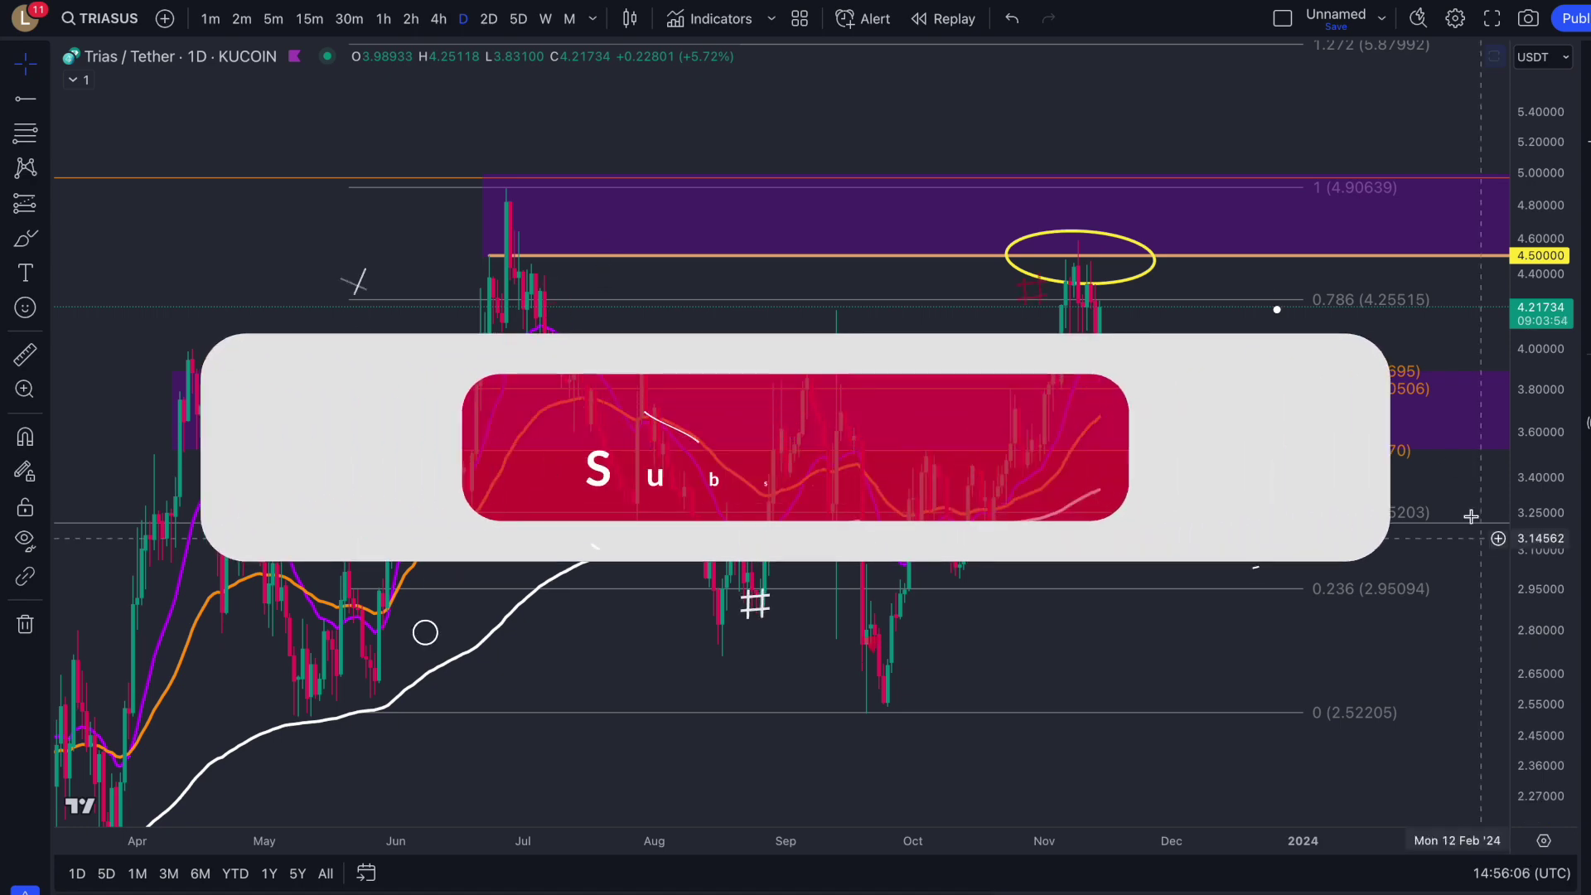
Change the TRIAS/USDT chart interval from daily to 5D candles
{"action": "scroll", "coordinate": [1028, 263], "scroll_direction": "up", "scroll_amount": 2}
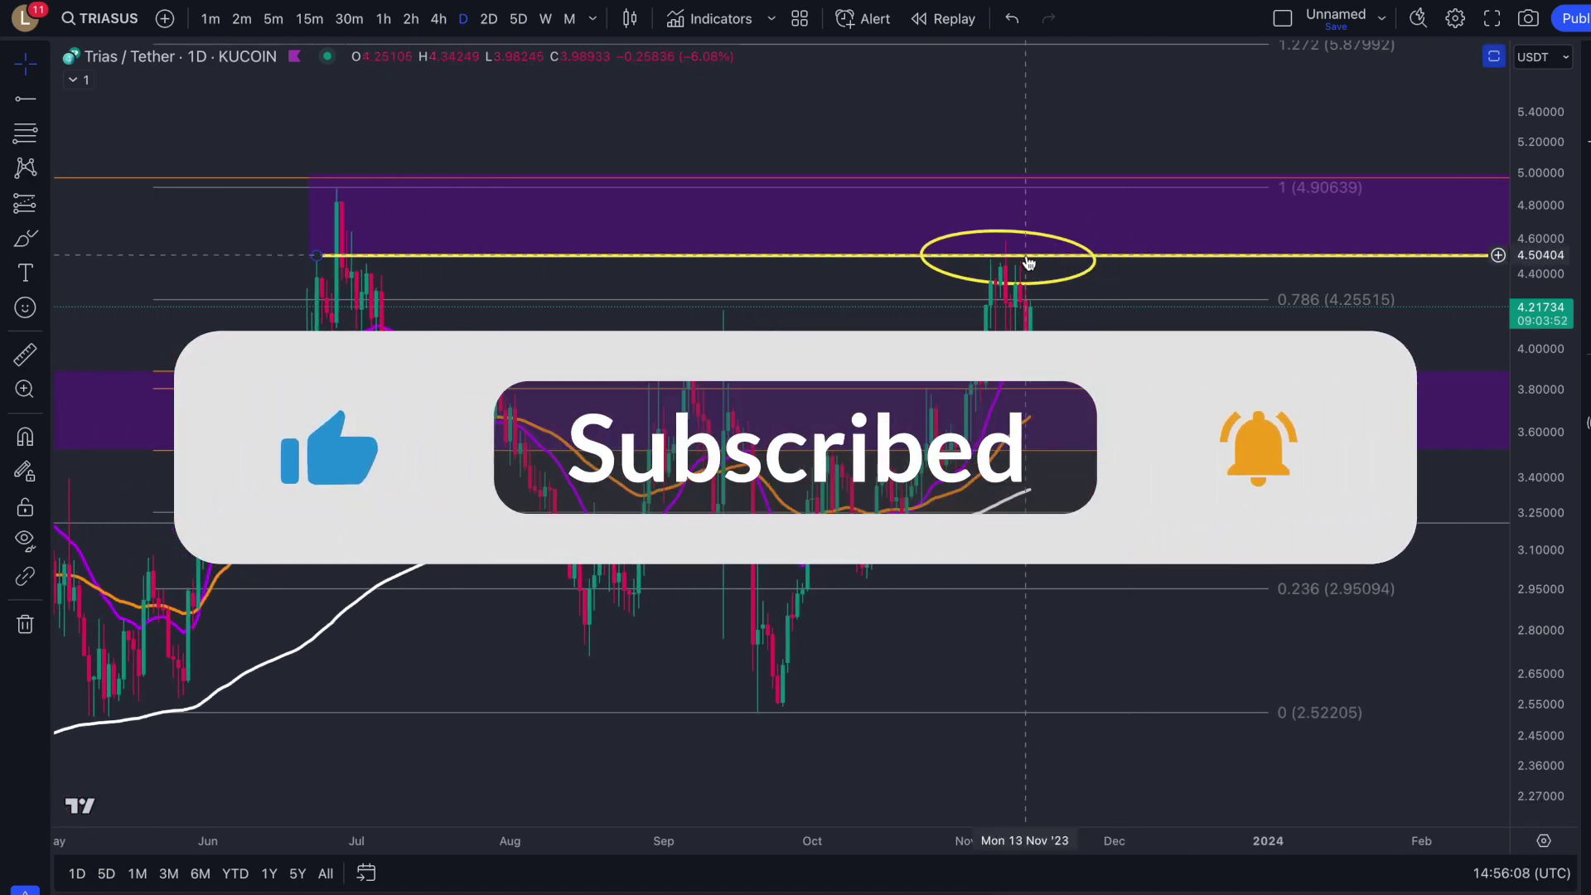
{"action": "left_click", "coordinate": [518, 18]}
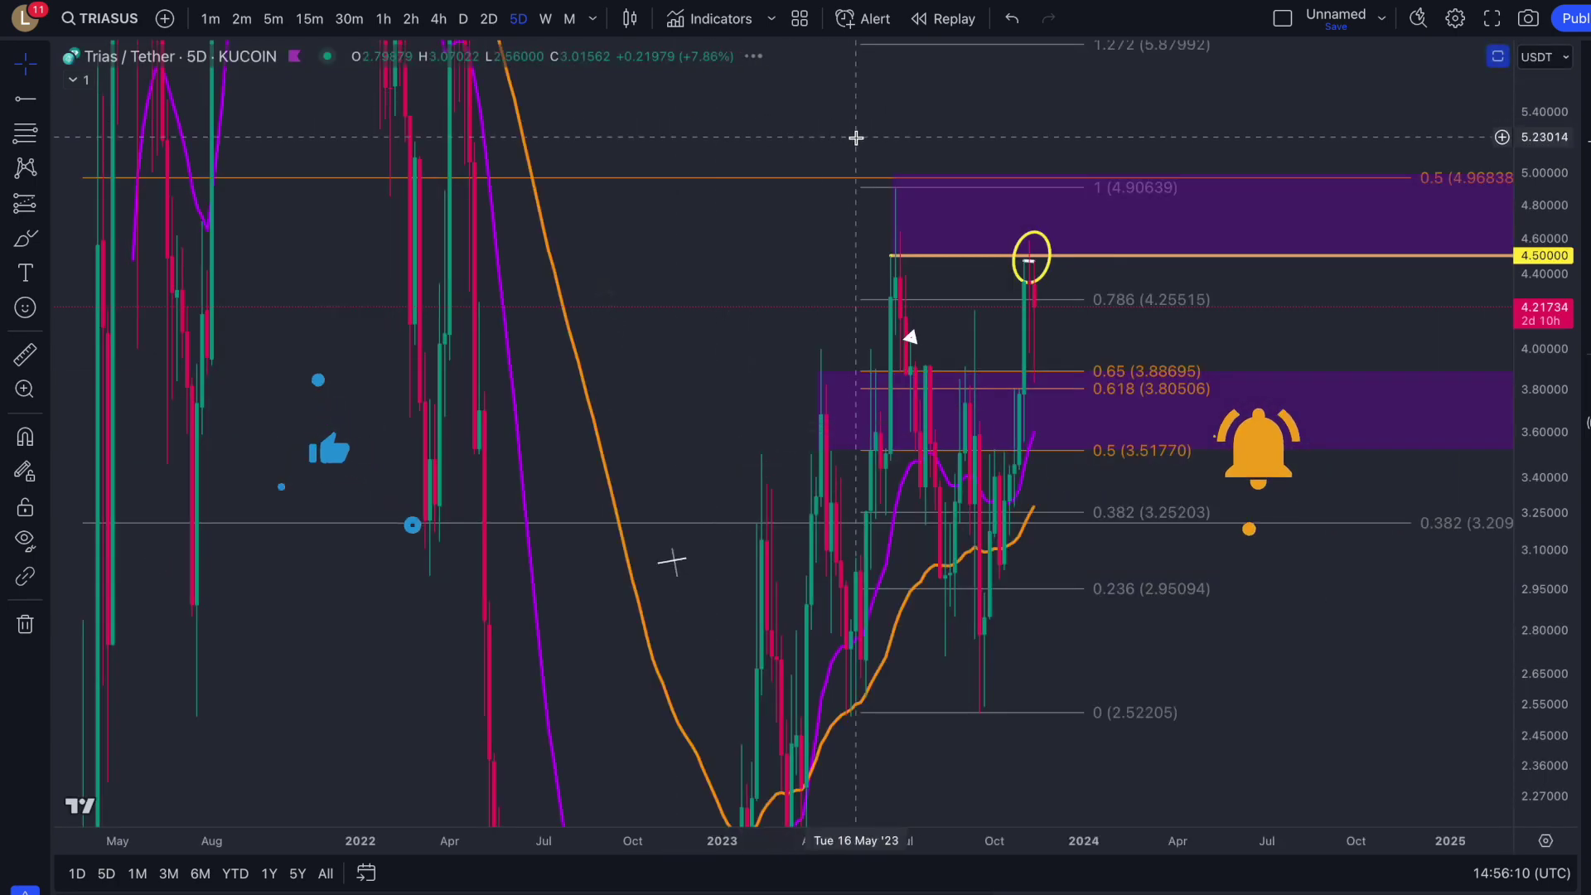
Zoom the time axis and compress the price scale to show Fib extensions up to 1.414 (6.46264)
{"action": "scroll", "coordinate": [1048, 138], "scroll_direction": "up", "scroll_amount": 4}
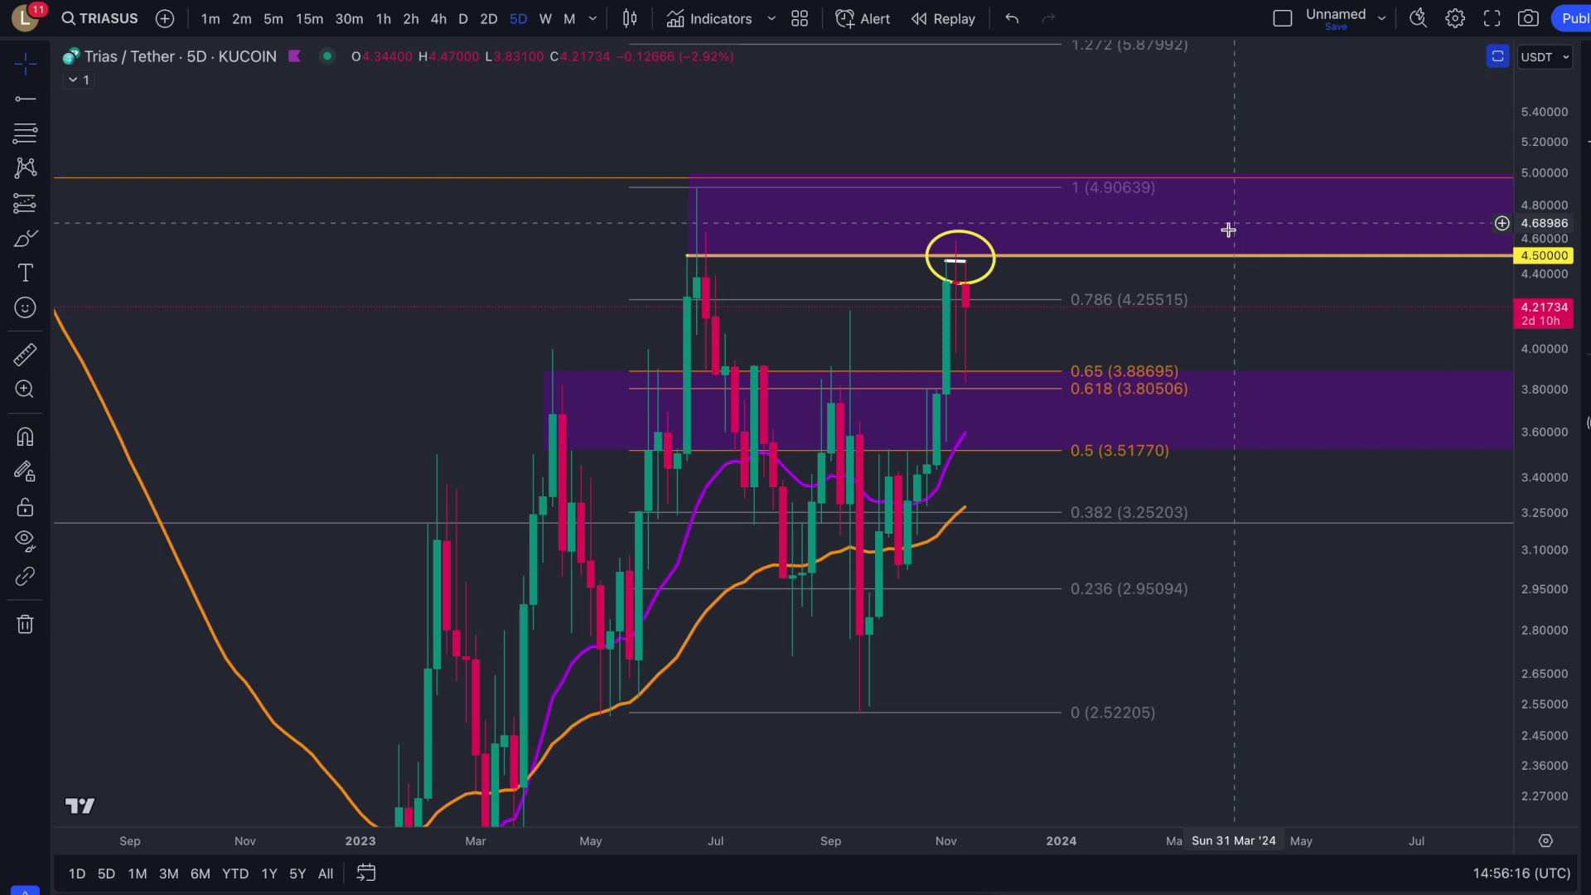
{"action": "left_click_drag", "start_coordinate": [1543, 558], "coordinate": [1542, 657]}
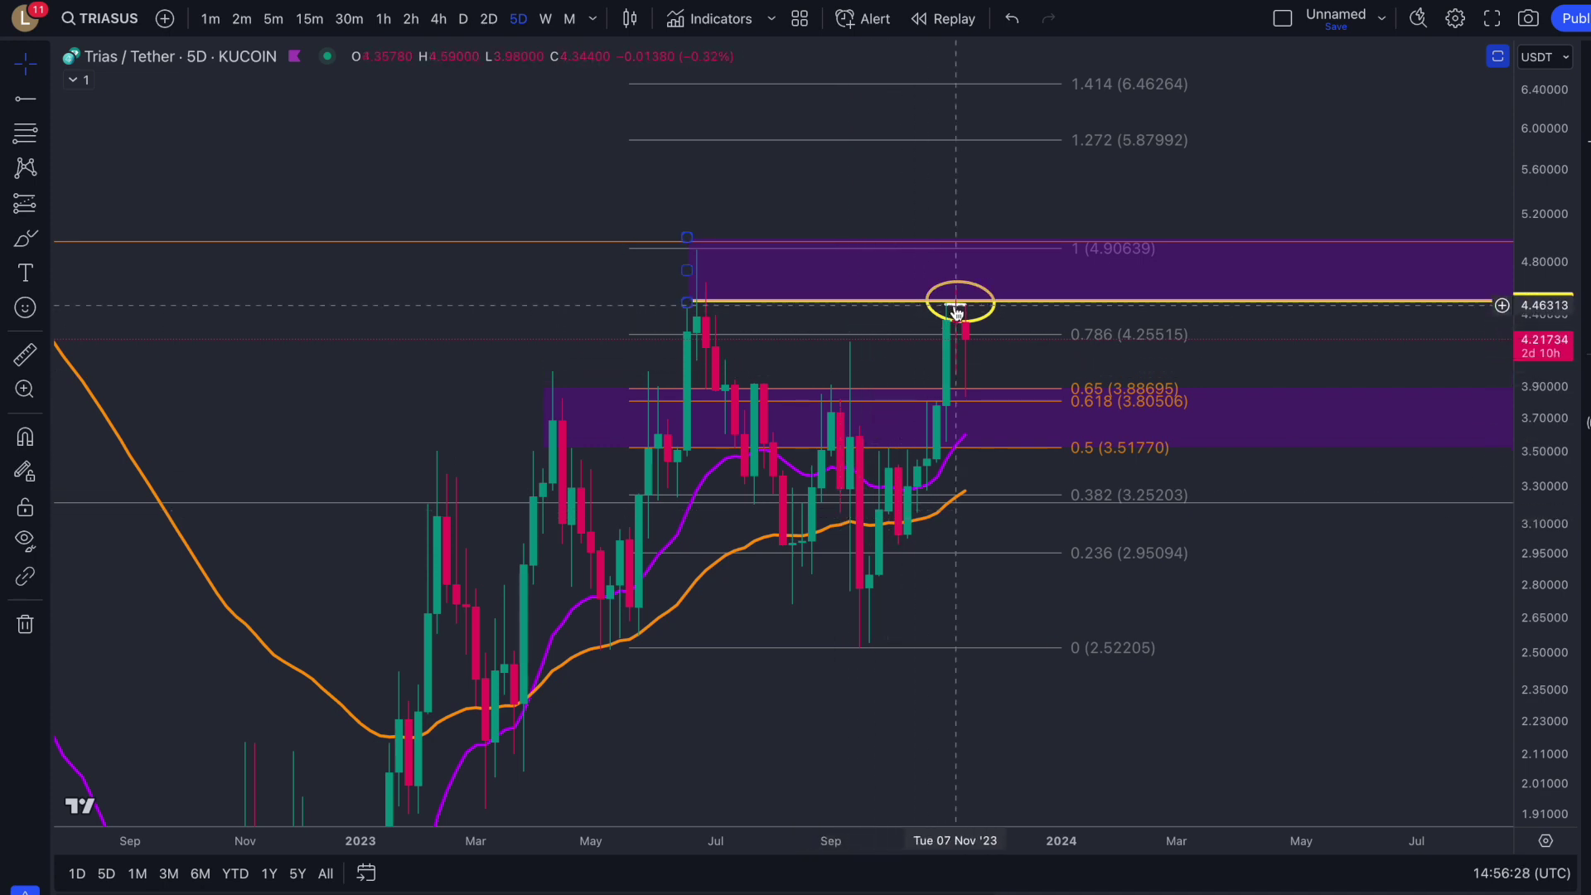
{"action": "left_click", "coordinate": [993, 319]}
Delete the yellow ellipse around the high and select the yellow 4.50 horizontal line
{"action": "key", "text": "Delete"}
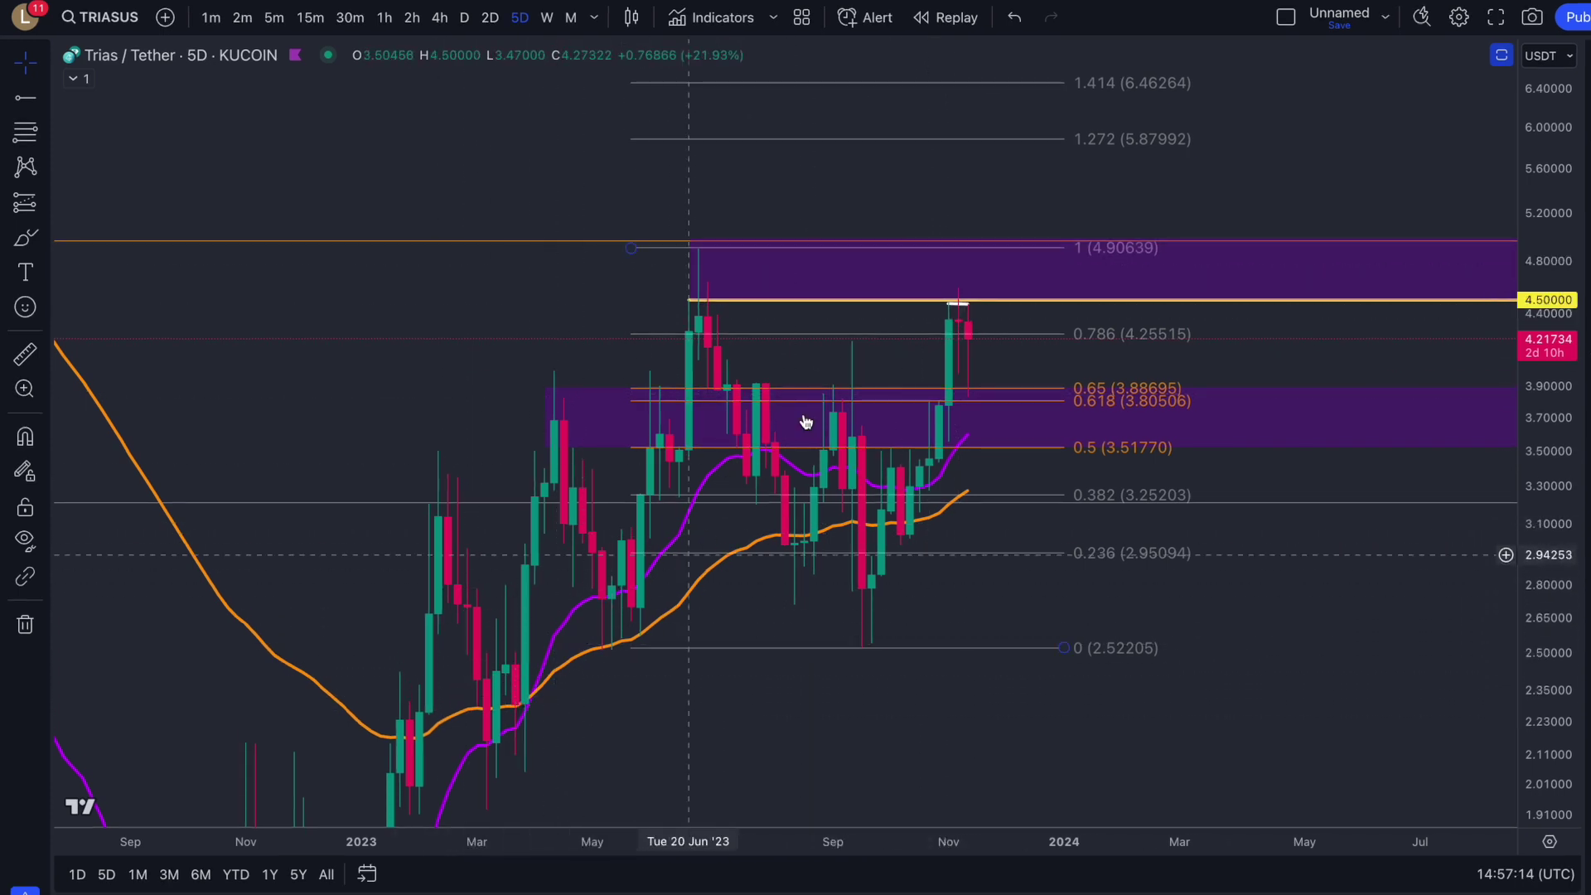
{"action": "left_click", "coordinate": [957, 303]}
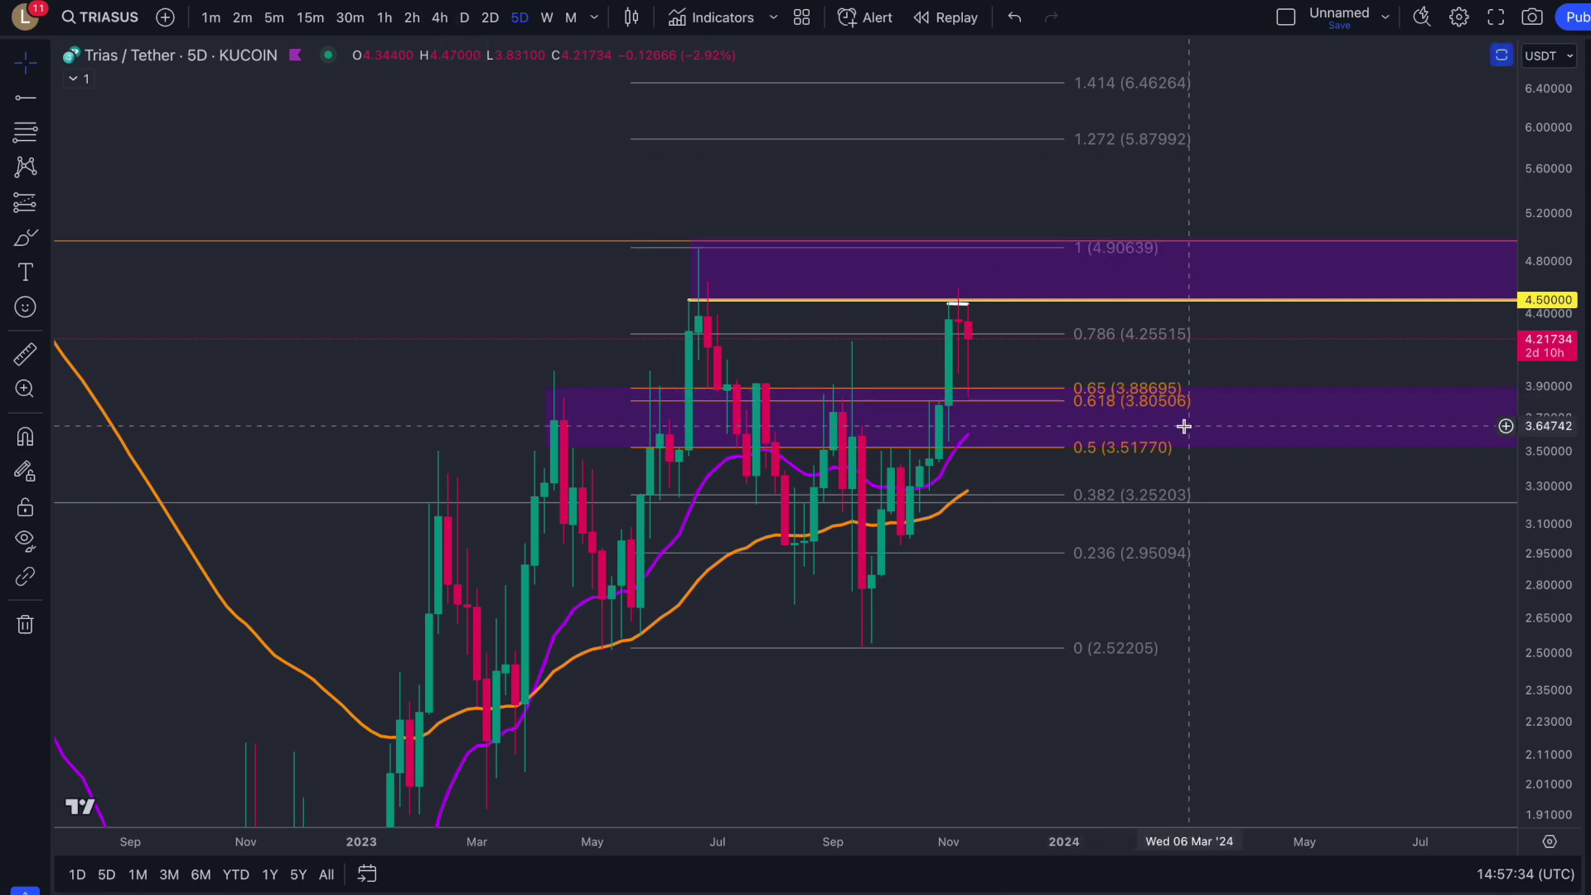
{"action": "scroll", "coordinate": [1225, 428], "scroll_direction": "up", "scroll_amount": 3}
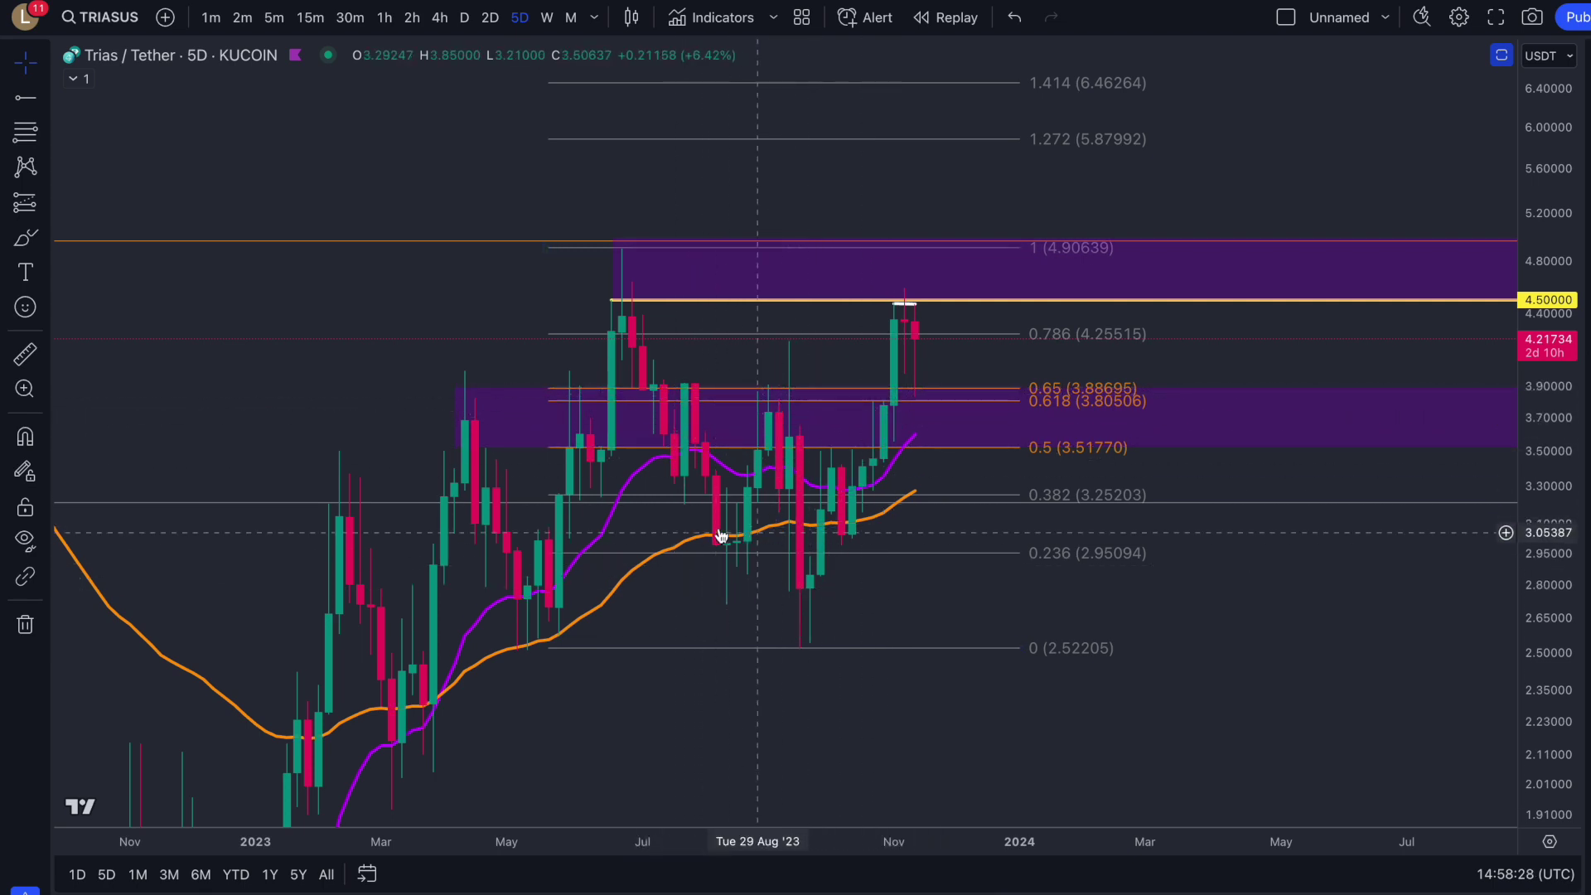
{"action": "left_click", "coordinate": [25, 238]}
Try brush highlights under the swing lows, around the 3.8 candles and the 1.272–1.618 extensions, undoing each
{"action": "left_click_drag", "start_coordinate": [680, 544], "coordinate": [831, 598]}
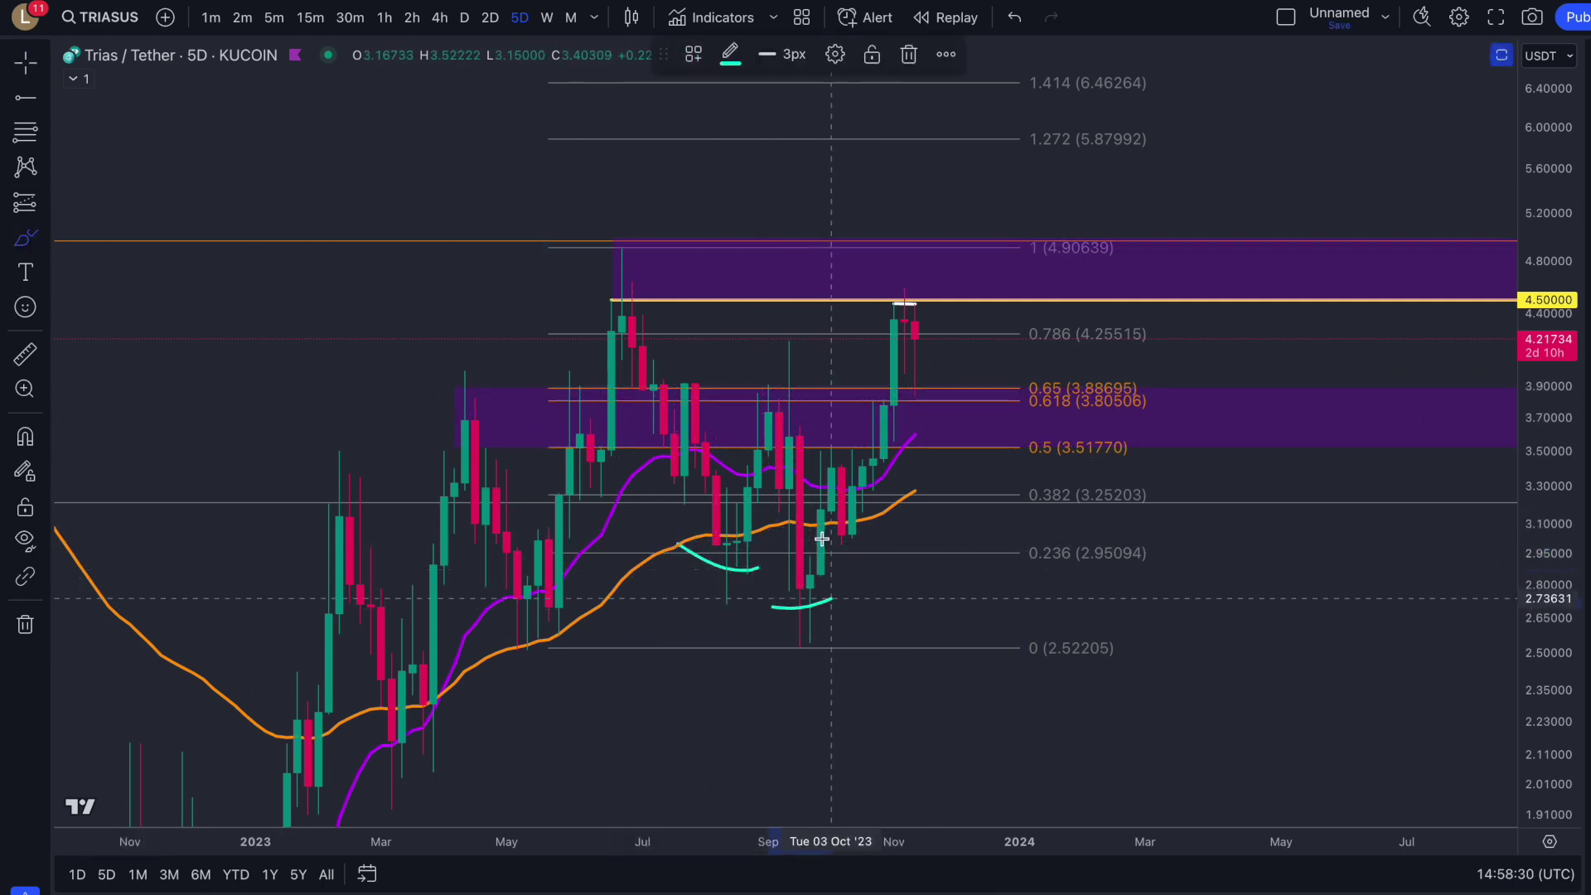
{"action": "key", "text": "ctrl+z"}
{"action": "key", "text": "ctrl+z"}
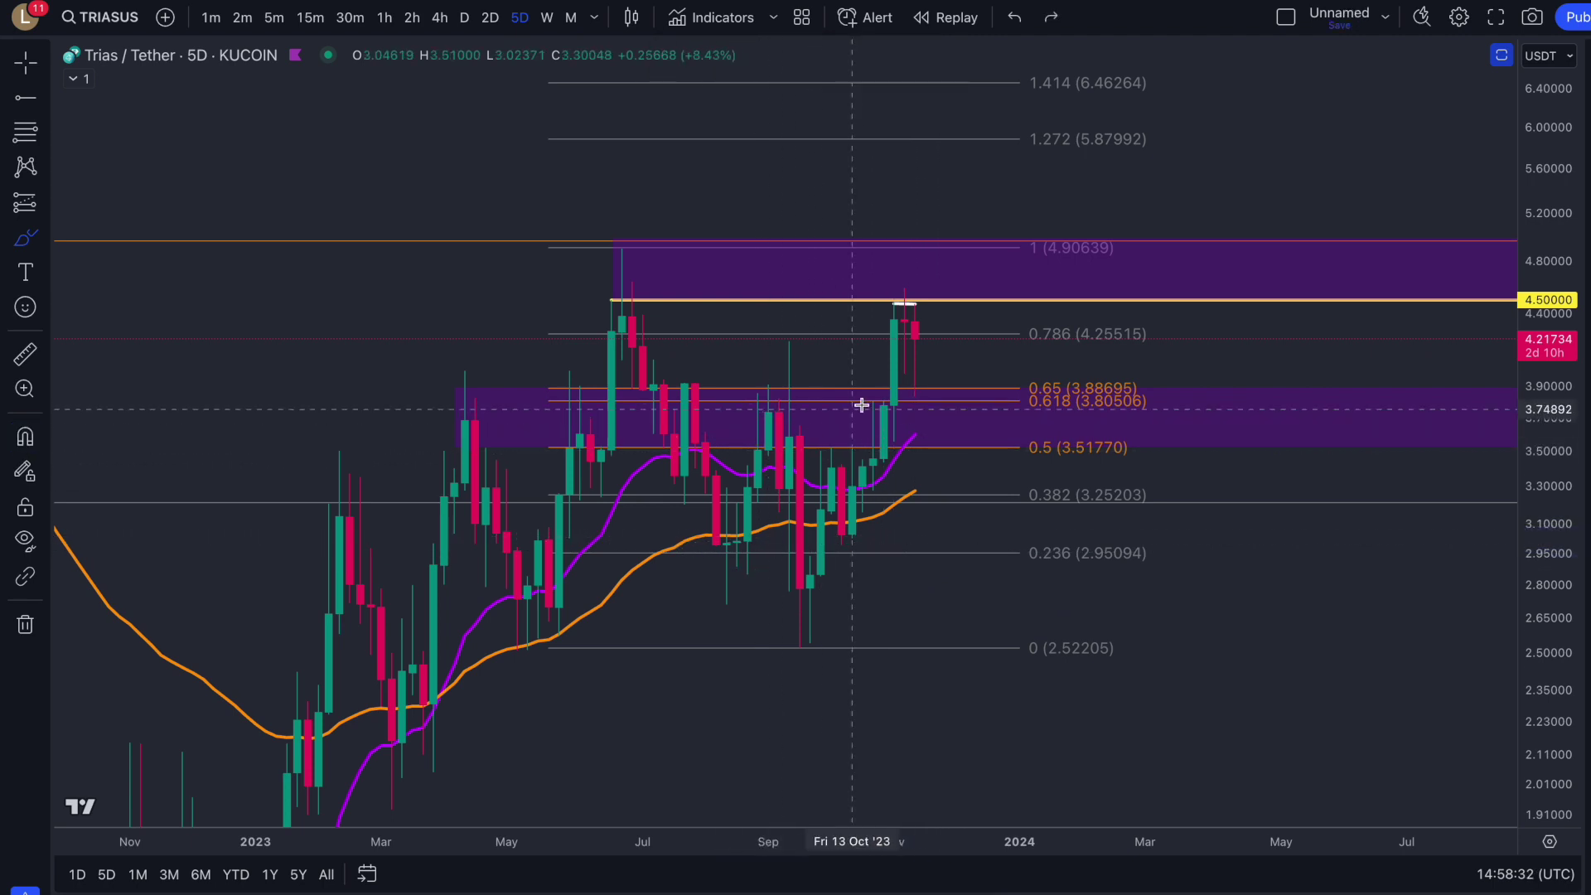
{"action": "mouse_move", "coordinate": [586, 383]}
{"action": "left_mouse_down"}
{"action": "mouse_move", "coordinate": [893, 389]}
{"action": "mouse_move", "coordinate": [682, 435]}
{"action": "left_mouse_up"}
{"action": "key", "text": "ctrl+z"}
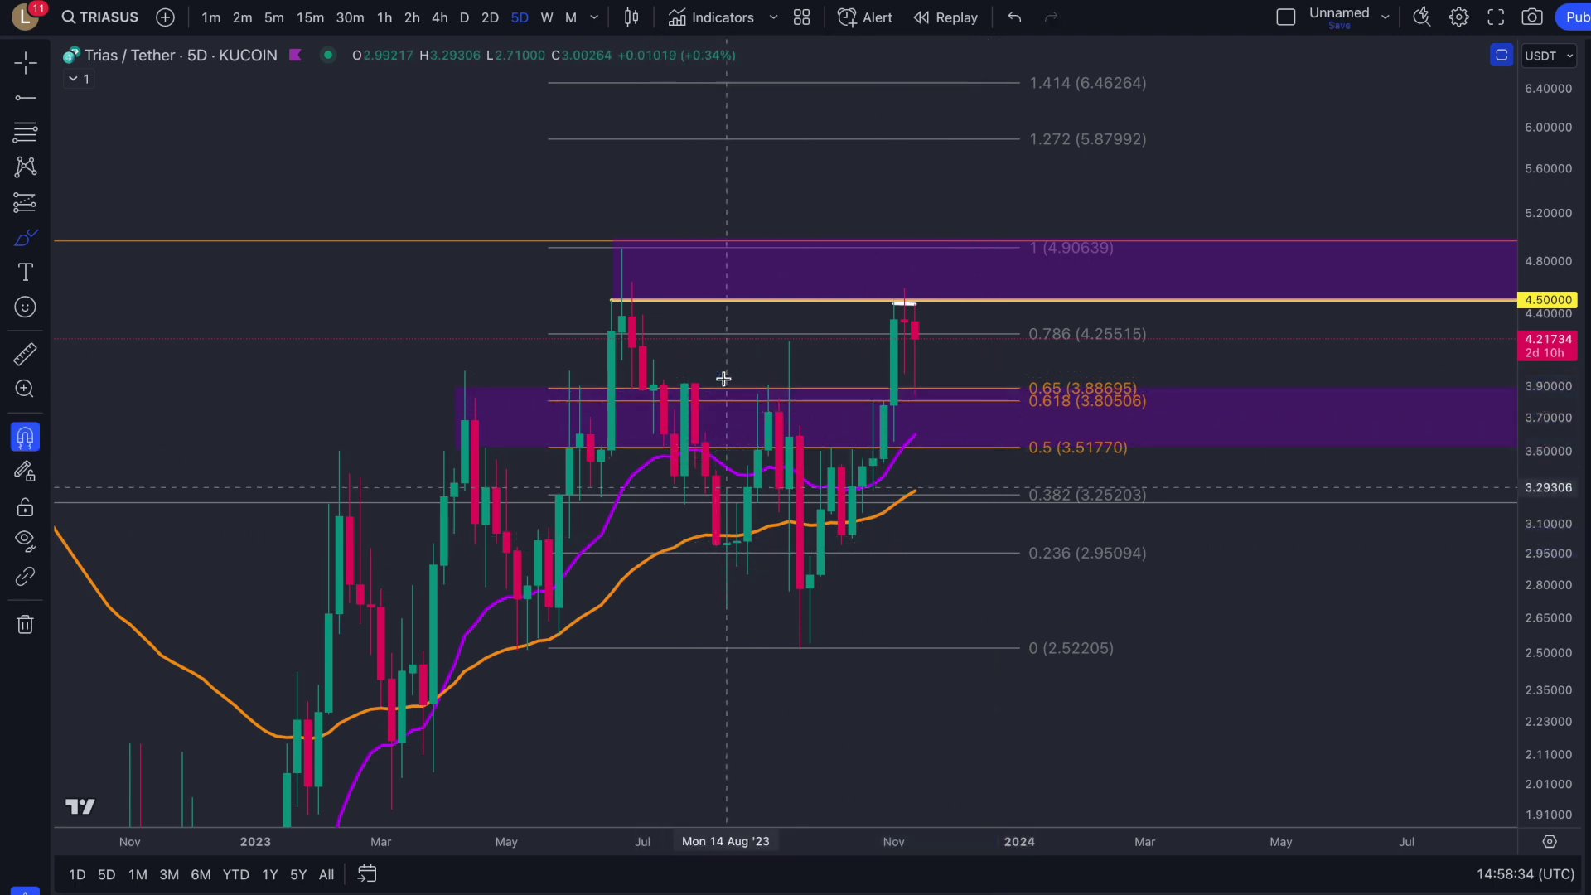
{"action": "scroll", "coordinate": [1545, 348], "scroll_direction": "down", "scroll_amount": 3}
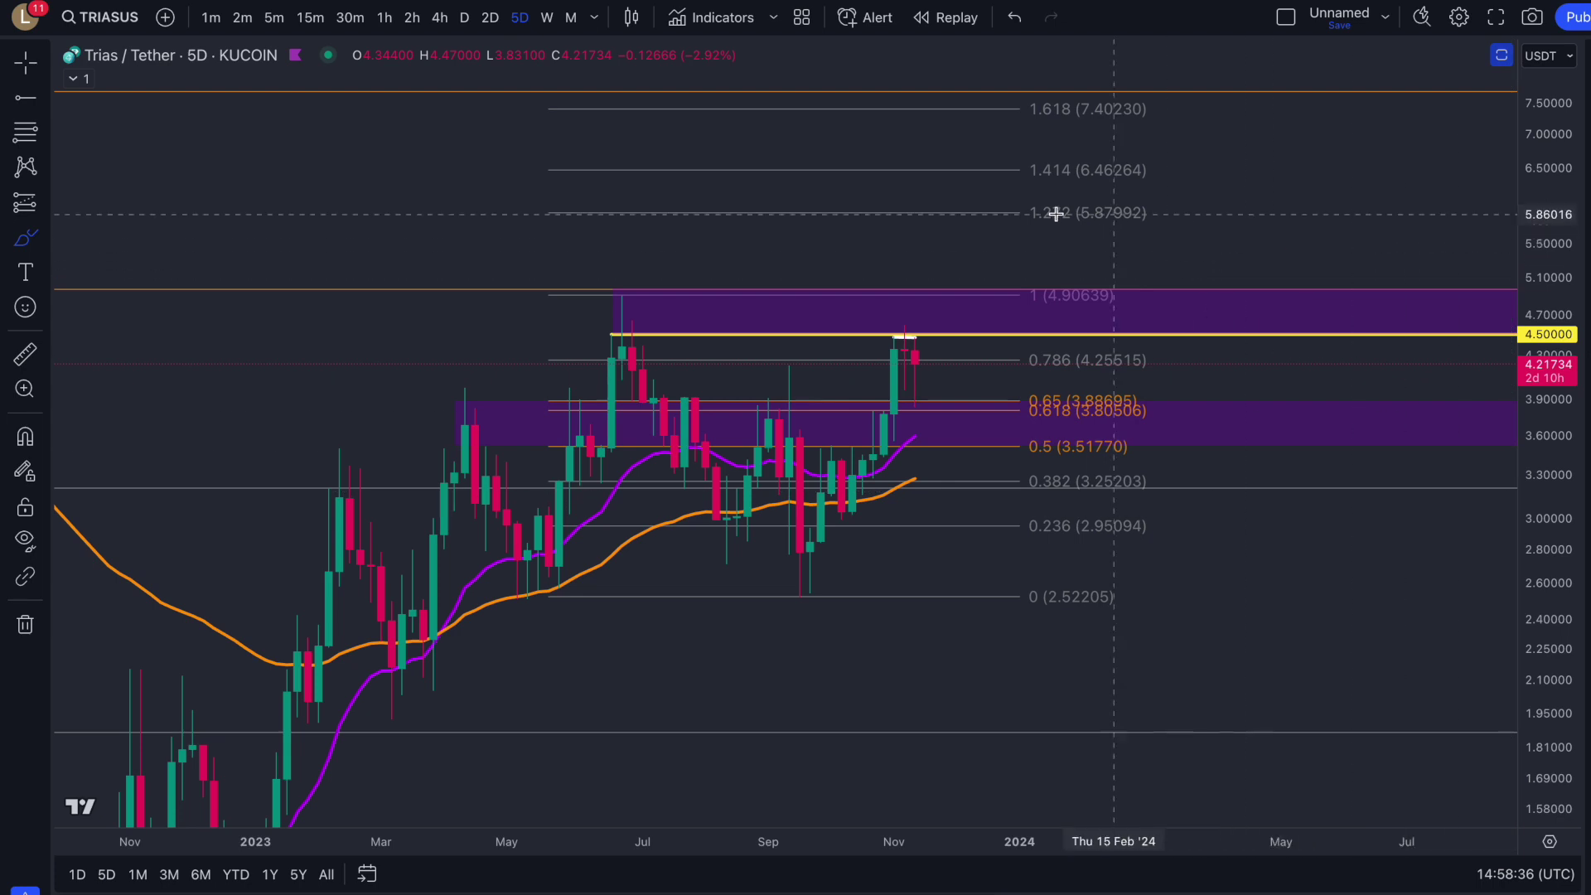
{"action": "mouse_move", "coordinate": [1151, 238]}
{"action": "left_mouse_down"}
{"action": "mouse_move", "coordinate": [1158, 82]}
{"action": "mouse_move", "coordinate": [1027, 171]}
{"action": "mouse_move", "coordinate": [1114, 238]}
{"action": "left_mouse_up"}
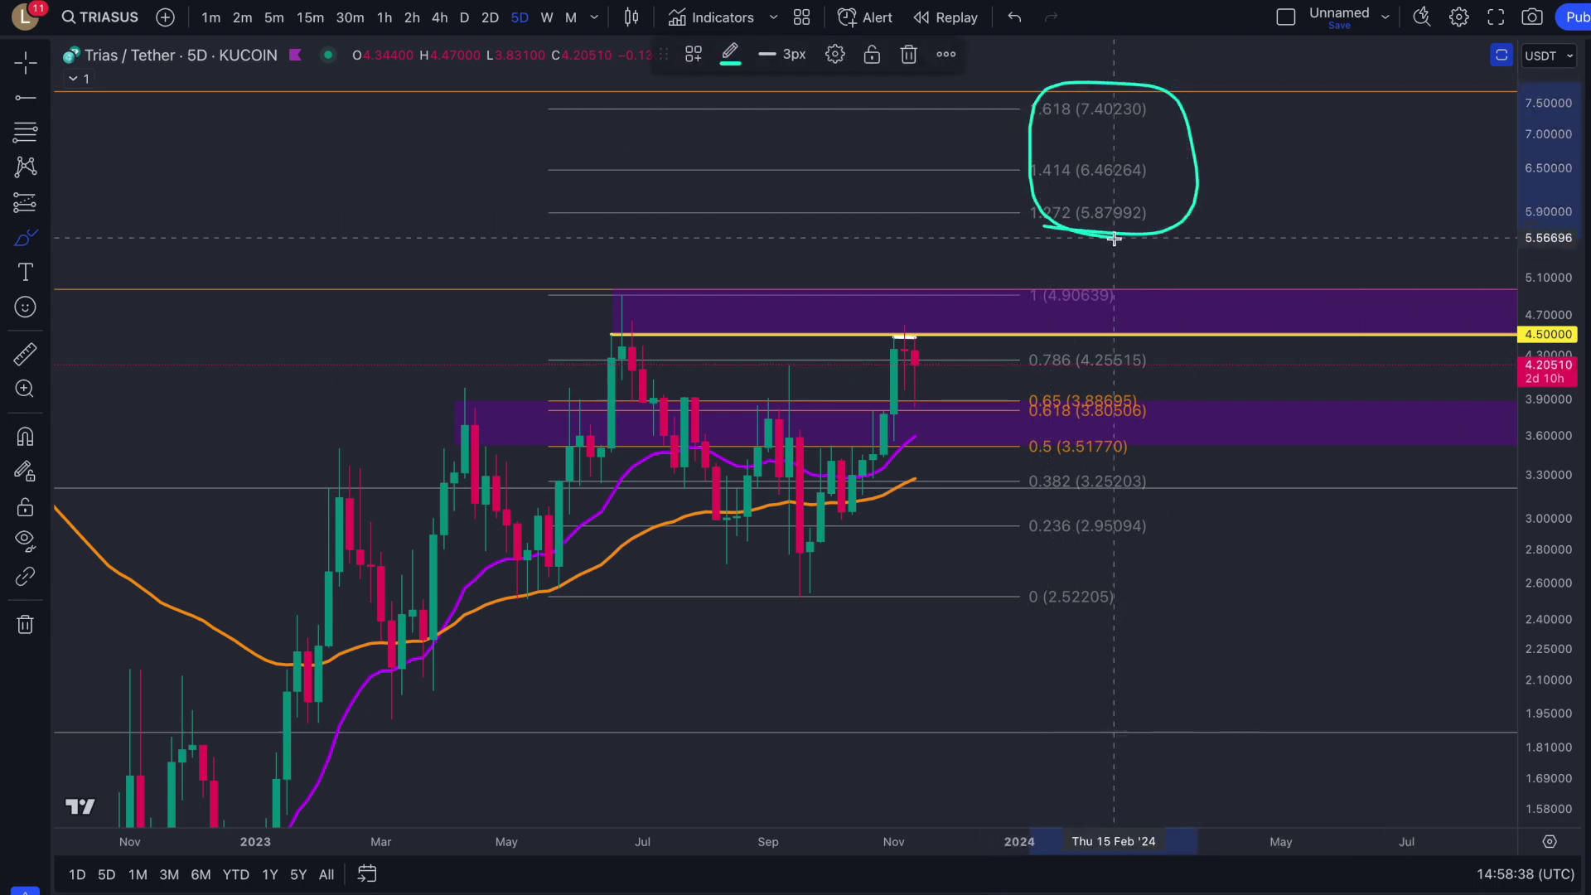
{"action": "key", "text": "ctrl+z"}
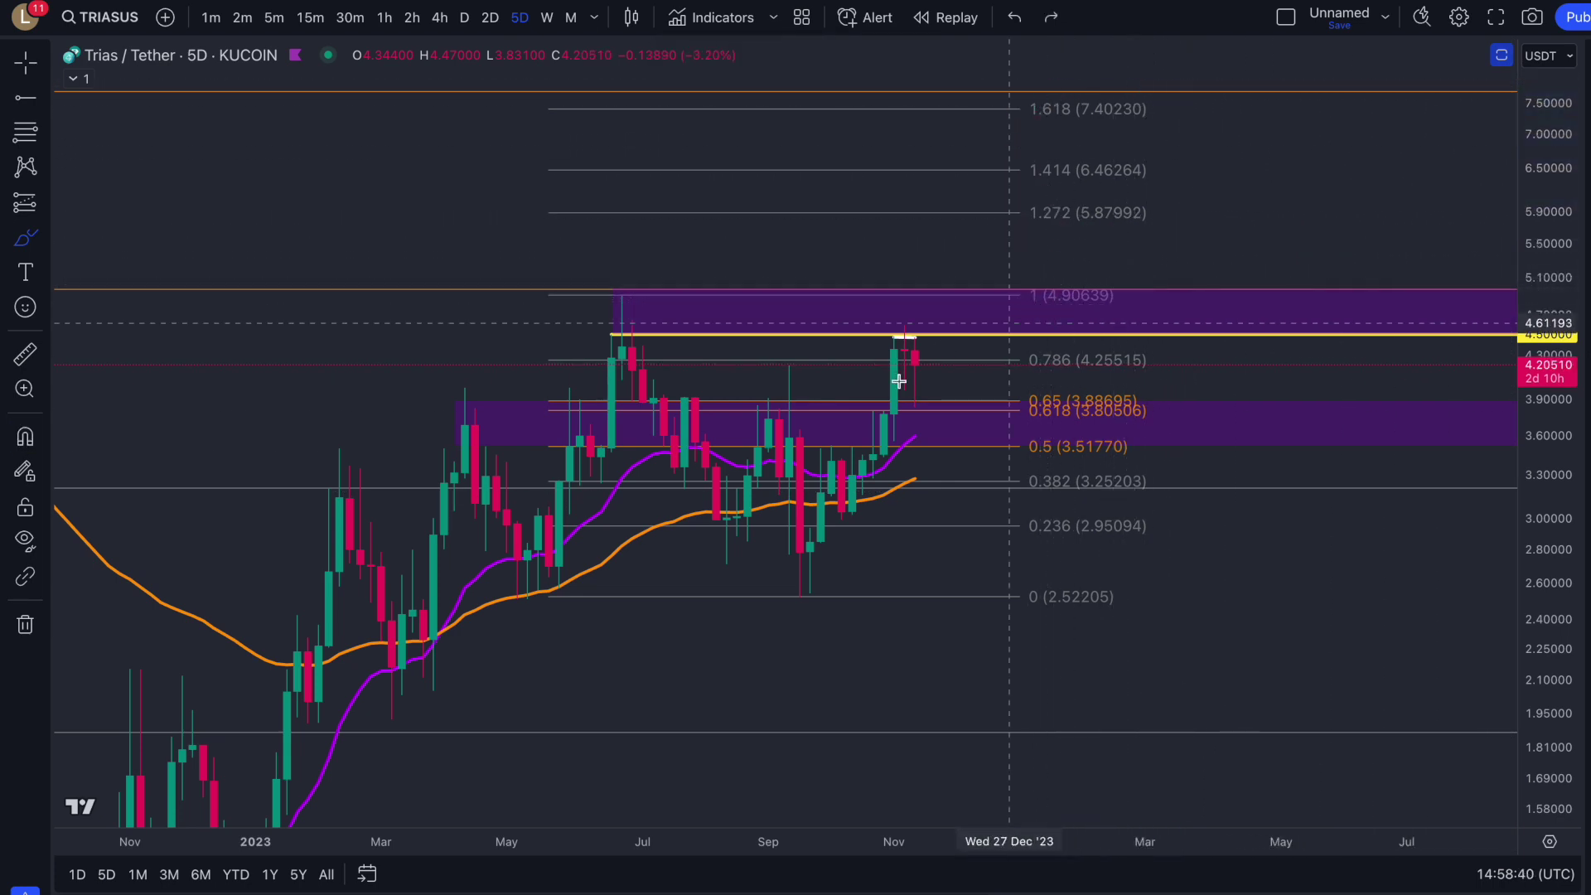
Trace the recent rally and loop the top purple zone, then undo both strokes
{"action": "left_click_drag", "start_coordinate": [864, 459], "coordinate": [894, 338]}
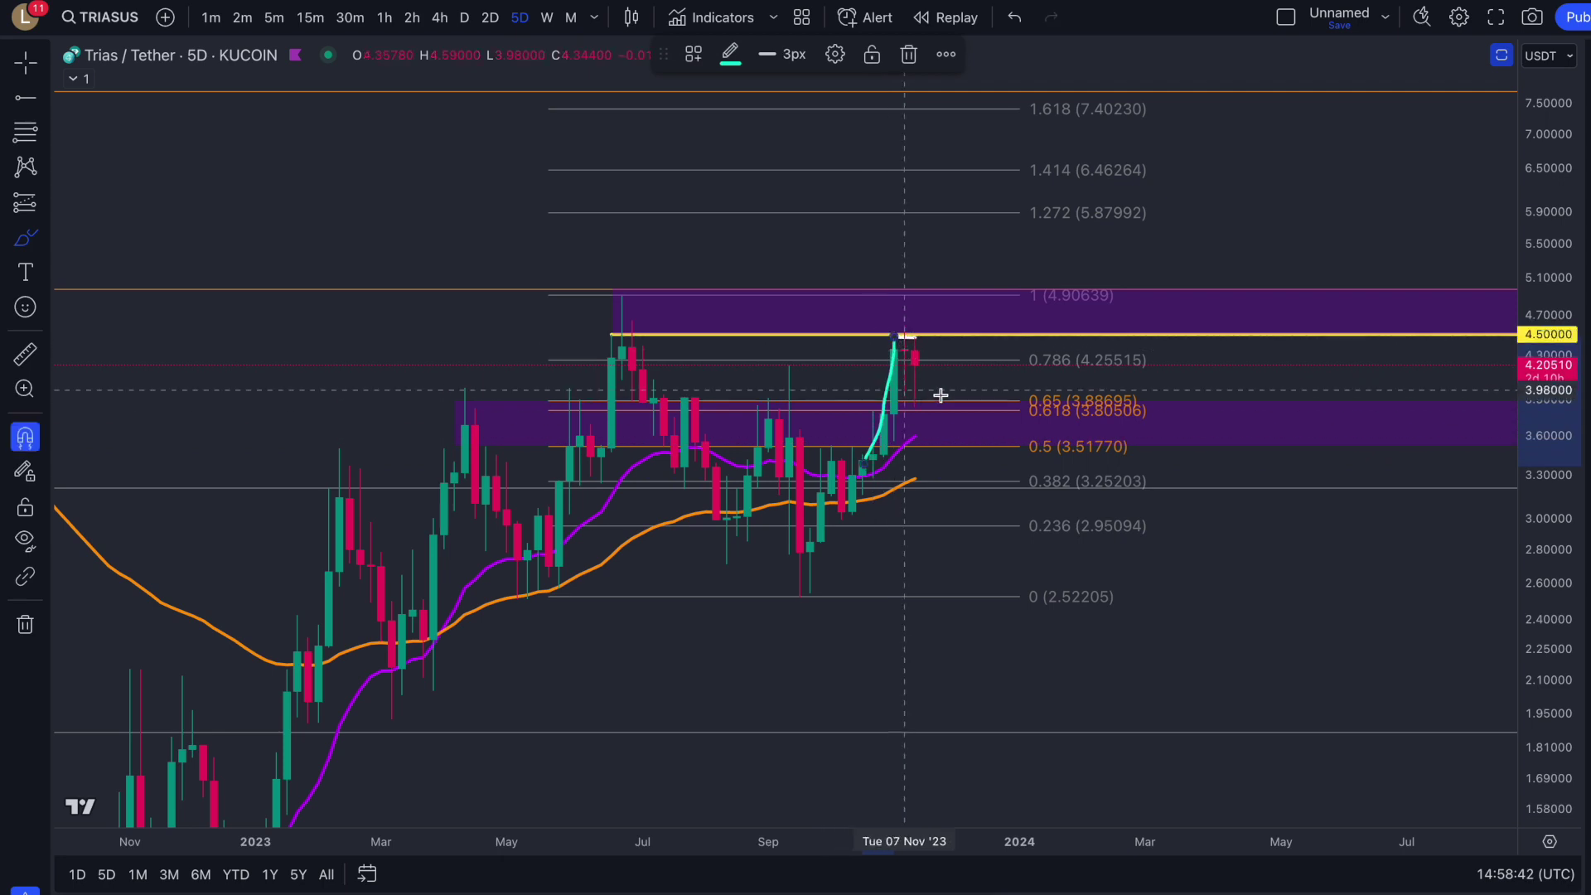
{"action": "key", "text": "ctrl+z"}
{"action": "left_click", "coordinate": [963, 334]}
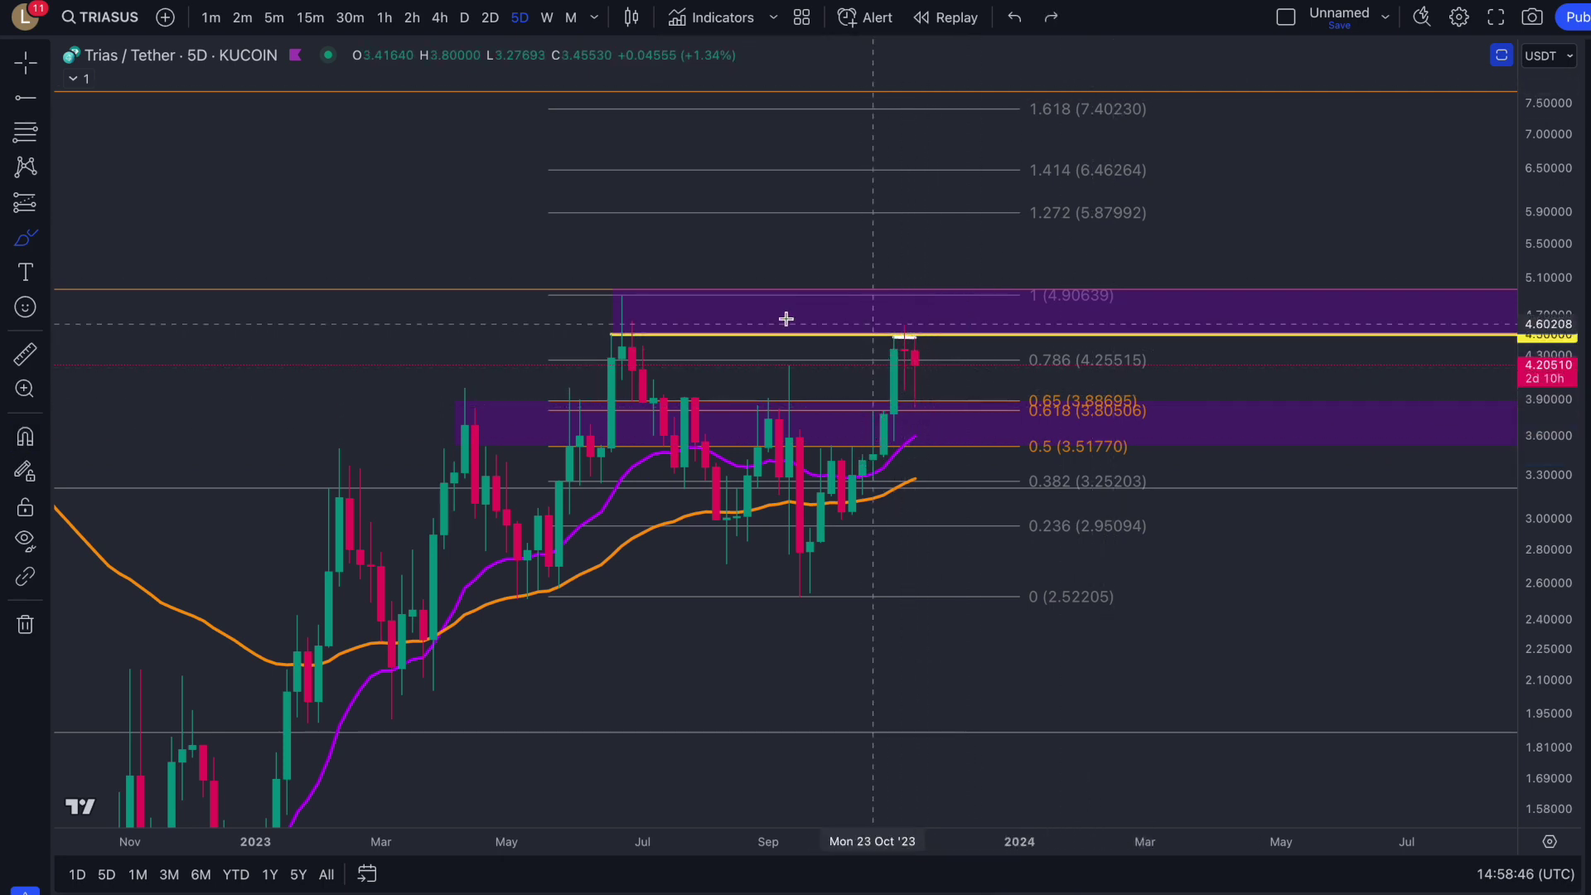
{"action": "left_click_drag", "start_coordinate": [604, 334], "coordinate": [621, 287]}
{"action": "mouse_move", "coordinate": [842, 296]}
{"action": "left_mouse_down"}
{"action": "mouse_move", "coordinate": [1118, 311]}
{"action": "mouse_move", "coordinate": [668, 313]}
{"action": "mouse_move", "coordinate": [724, 295]}
{"action": "left_mouse_up"}
{"action": "key", "text": "ctrl+z"}
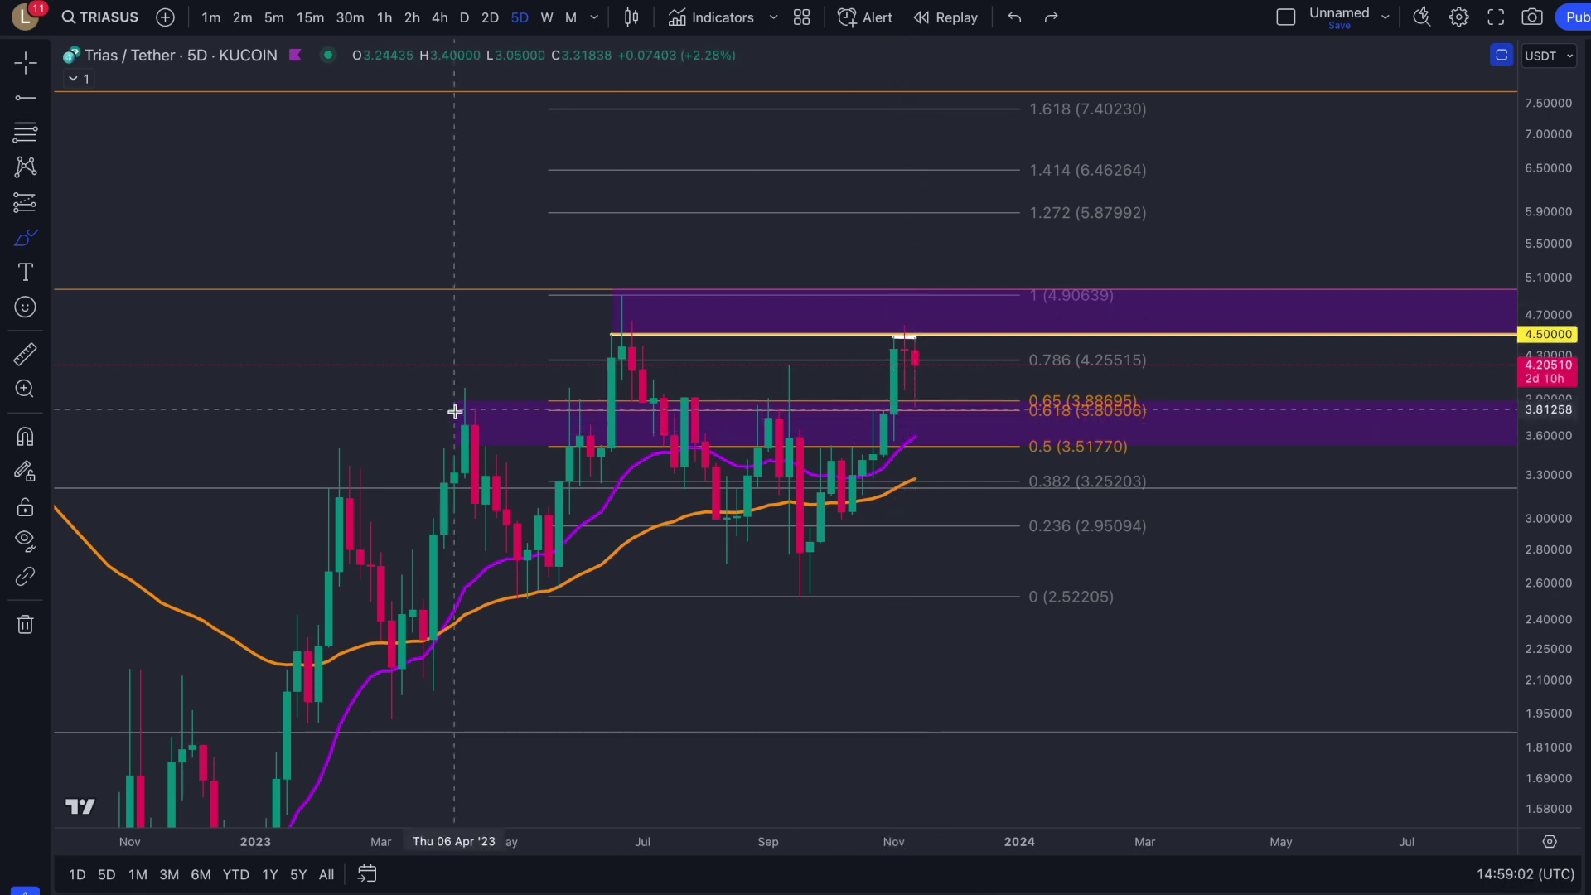
Circle the last bar, the 4.50 top, the 3.85 candle high and November candles, then undo them
{"action": "left_click_drag", "start_coordinate": [915, 429], "coordinate": [915, 429]}
{"action": "mouse_move", "coordinate": [924, 331]}
{"action": "left_mouse_down"}
{"action": "mouse_move", "coordinate": [890, 340]}
{"action": "mouse_move", "coordinate": [918, 327]}
{"action": "left_mouse_up"}
{"action": "key", "text": "ctrl+z"}
{"action": "key", "text": "ctrl+z"}
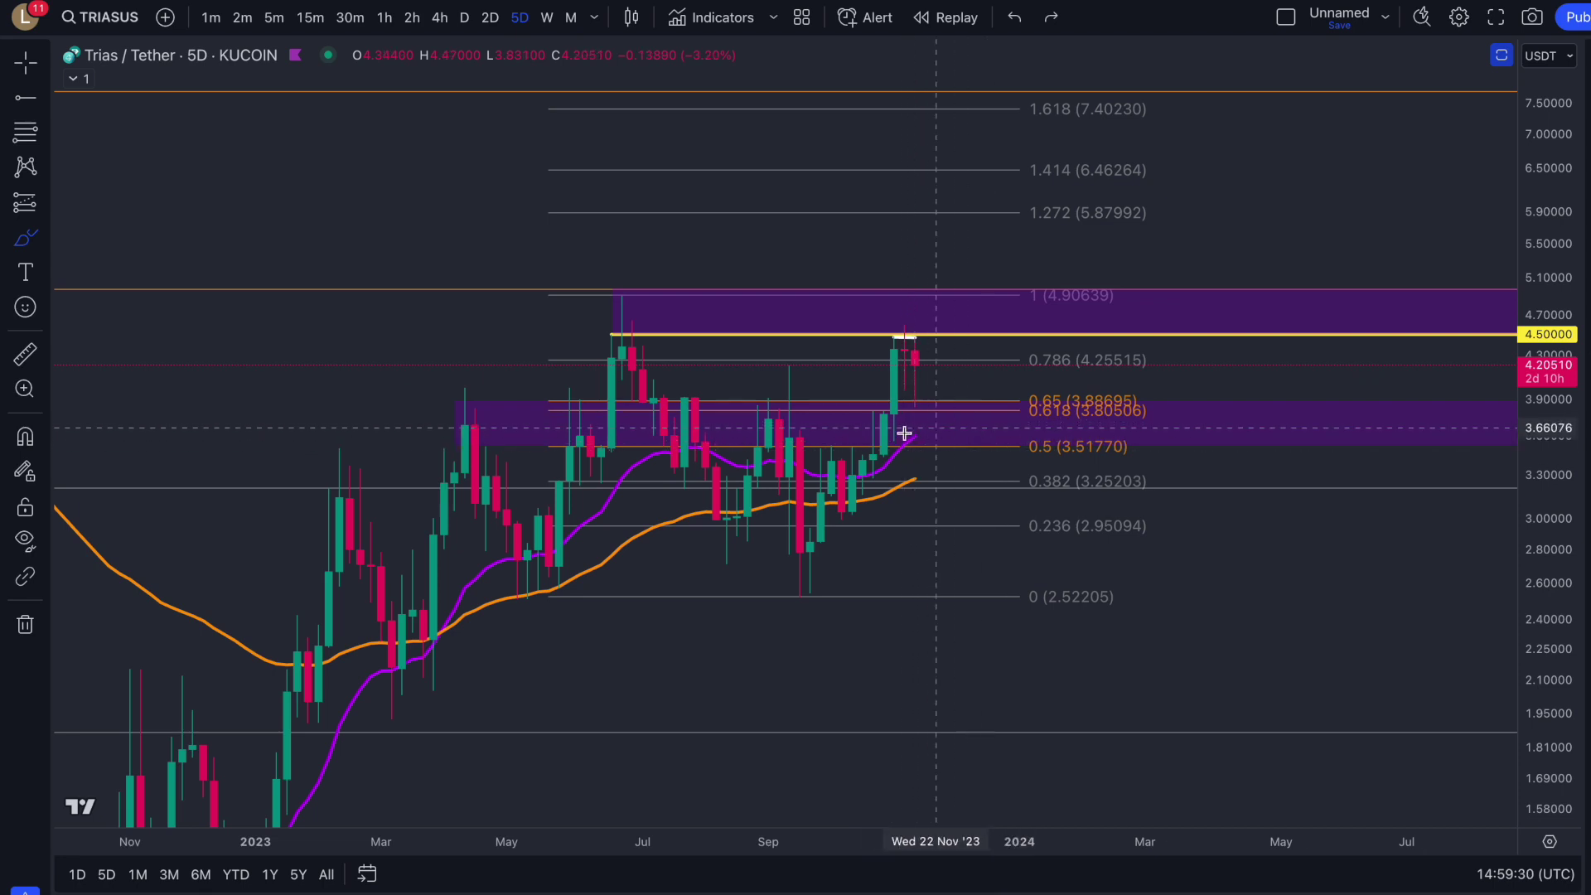
{"action": "mouse_move", "coordinate": [474, 401]}
{"action": "left_mouse_down"}
{"action": "mouse_move", "coordinate": [459, 450]}
{"action": "mouse_move", "coordinate": [479, 414]}
{"action": "left_mouse_up"}
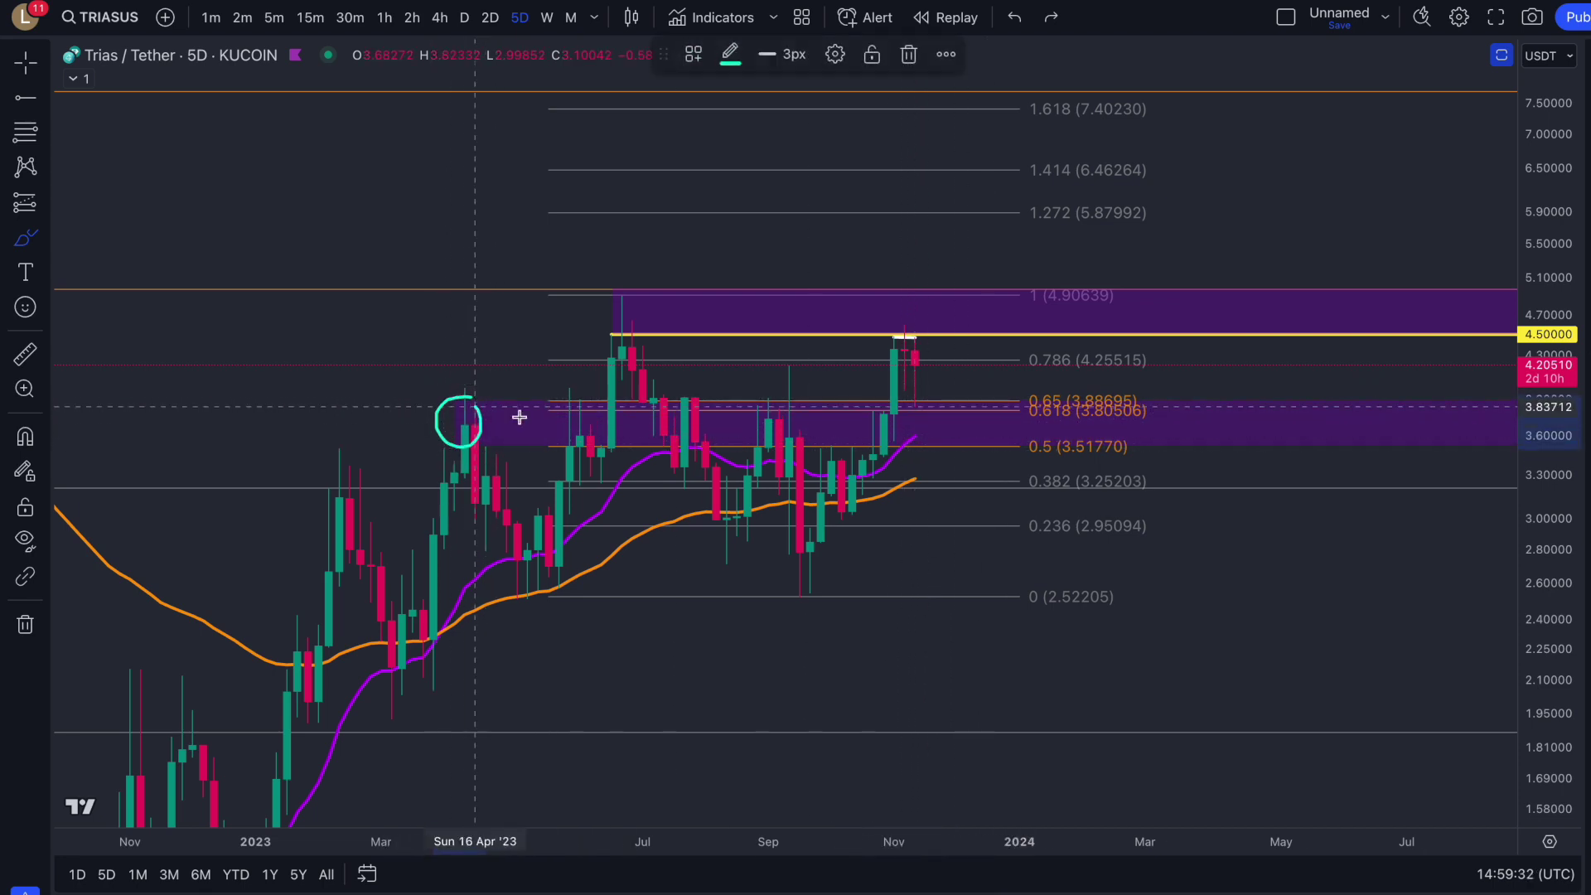
{"action": "left_click_drag", "start_coordinate": [880, 433], "coordinate": [940, 402]}
{"action": "key", "text": "ctrl+z"}
{"action": "key", "text": "ctrl+z"}
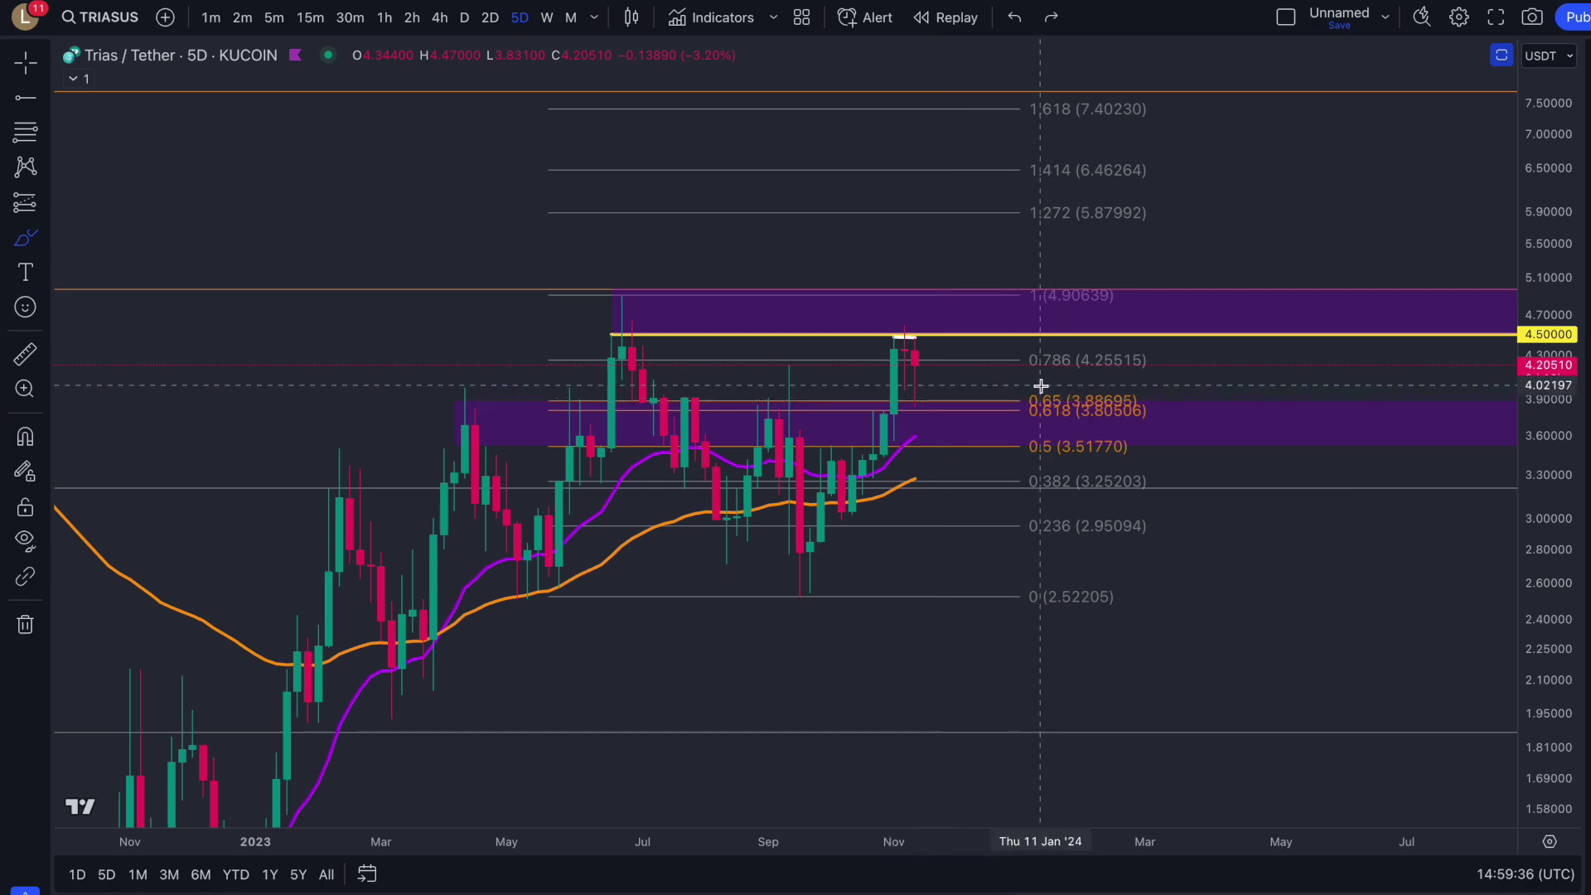
Try strokes around the 1.272–1.618 extensions, a zigzag path, the 0.618 candles and the 4.50 line, undoing each
{"action": "mouse_move", "coordinate": [1051, 43]}
{"action": "left_mouse_down"}
{"action": "mouse_move", "coordinate": [1136, 66]}
{"action": "mouse_move", "coordinate": [1093, 54]}
{"action": "left_mouse_up"}
{"action": "key", "text": "ctrl+z"}
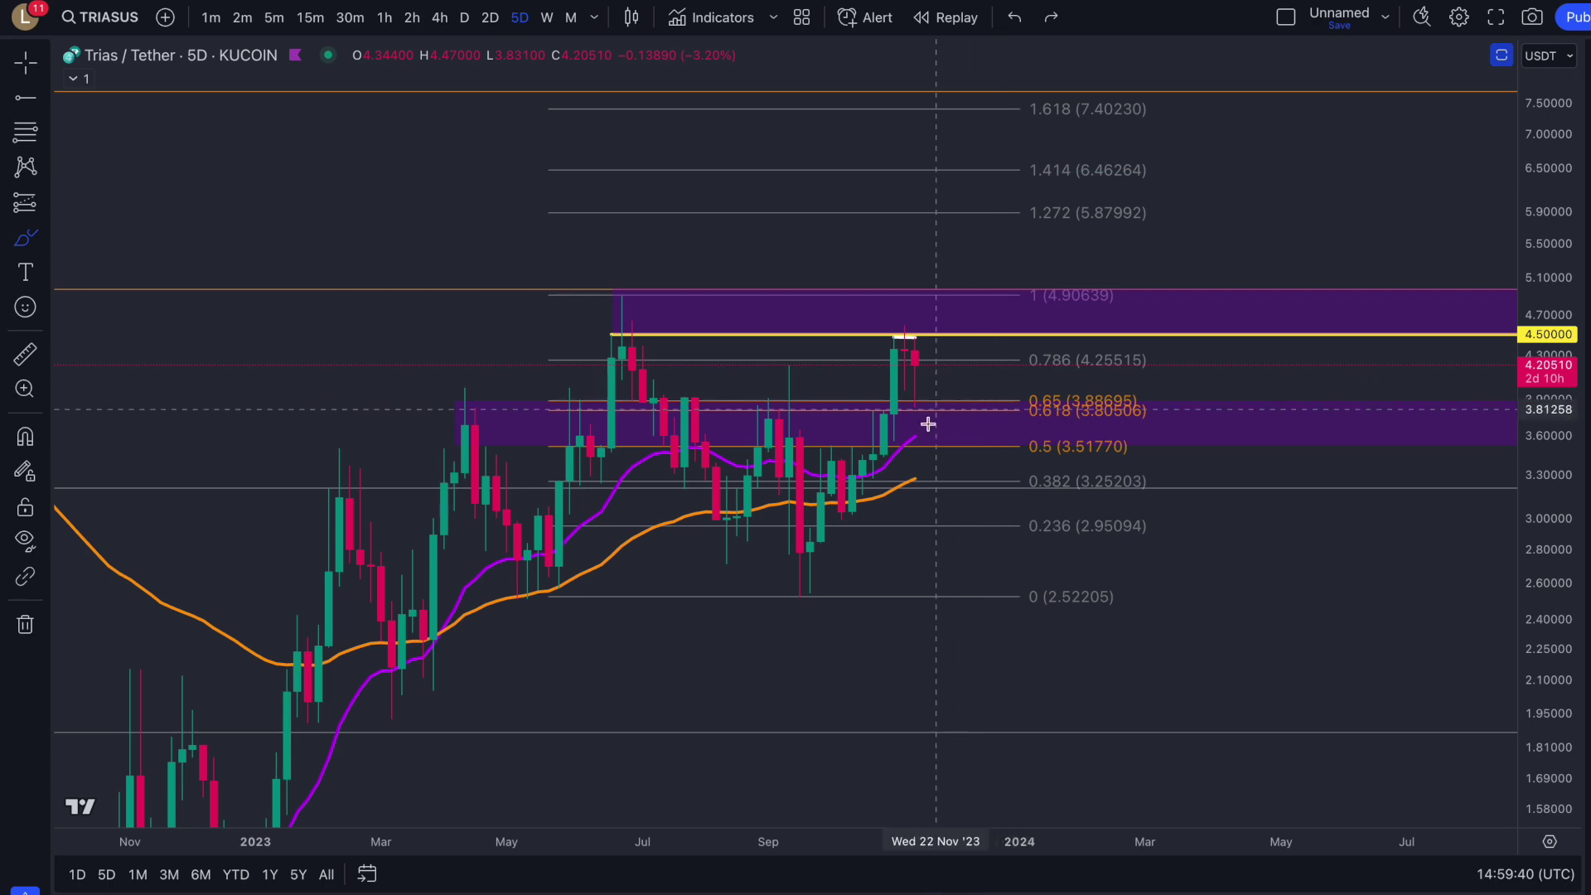
{"action": "mouse_move", "coordinate": [923, 404]}
{"action": "left_mouse_down"}
{"action": "mouse_move", "coordinate": [917, 437]}
{"action": "mouse_move", "coordinate": [967, 426]}
{"action": "left_mouse_up"}
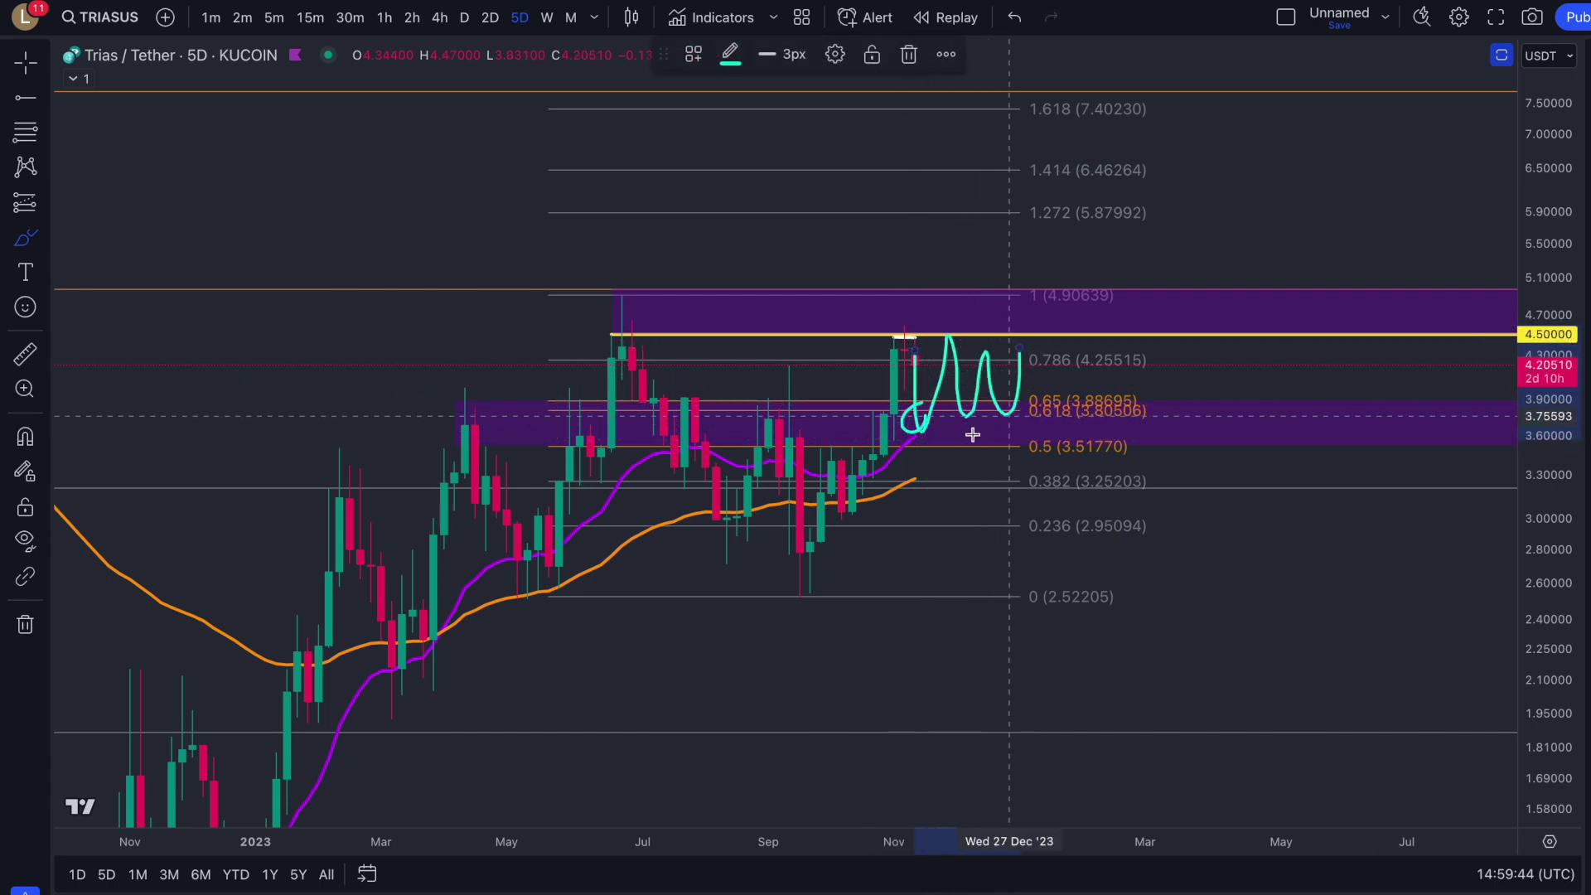
{"action": "key", "text": "ctrl+z"}
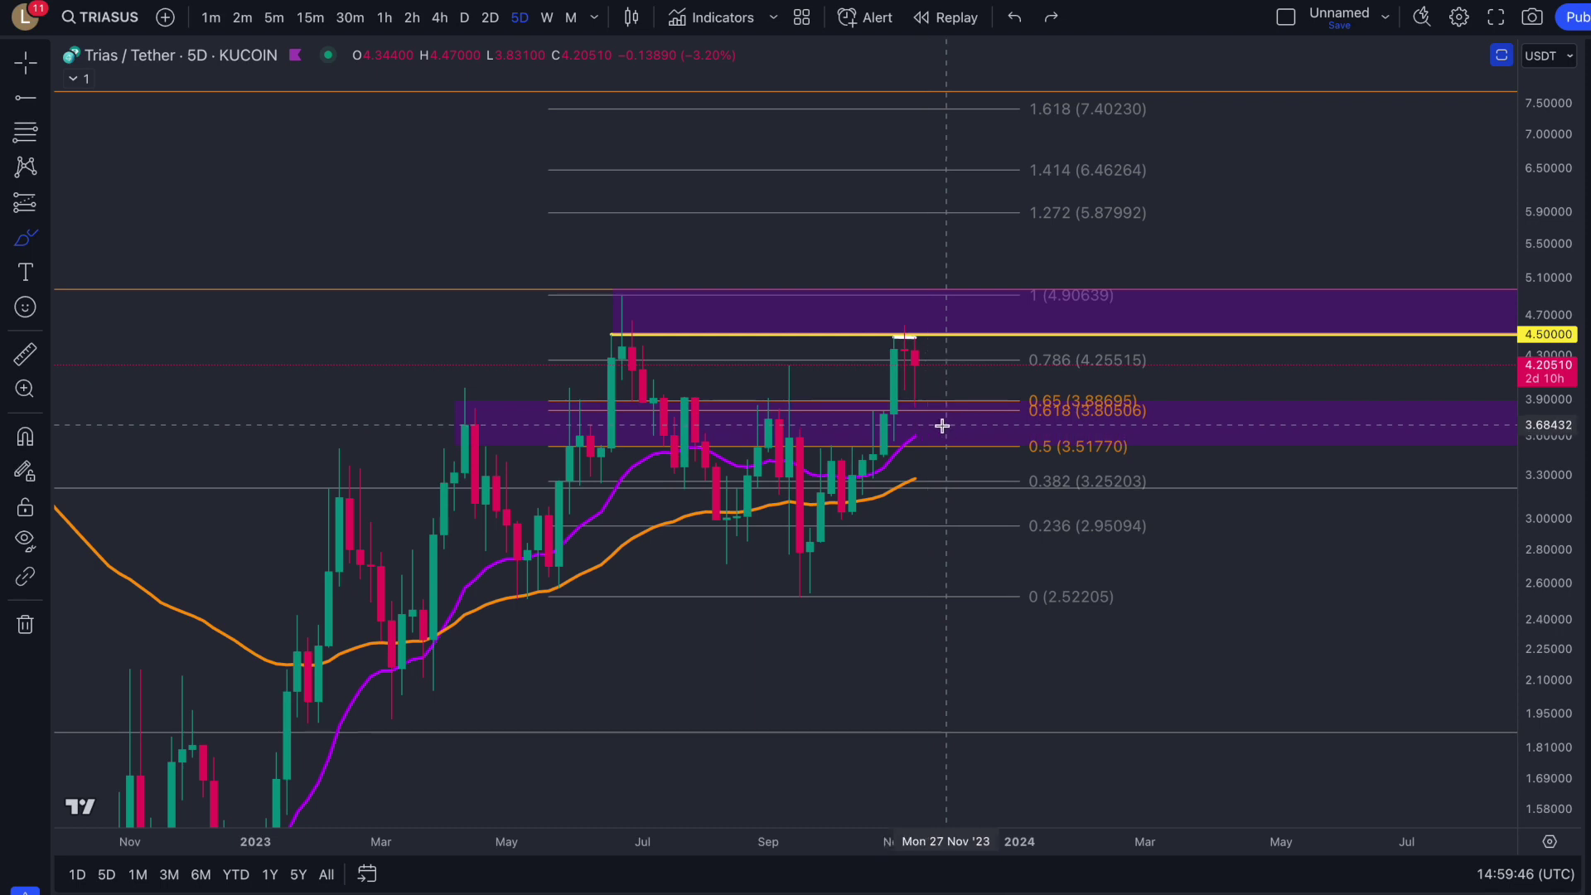
{"action": "mouse_move", "coordinate": [925, 412]}
{"action": "left_mouse_down"}
{"action": "mouse_move", "coordinate": [923, 445]}
{"action": "mouse_move", "coordinate": [916, 414]}
{"action": "left_mouse_up"}
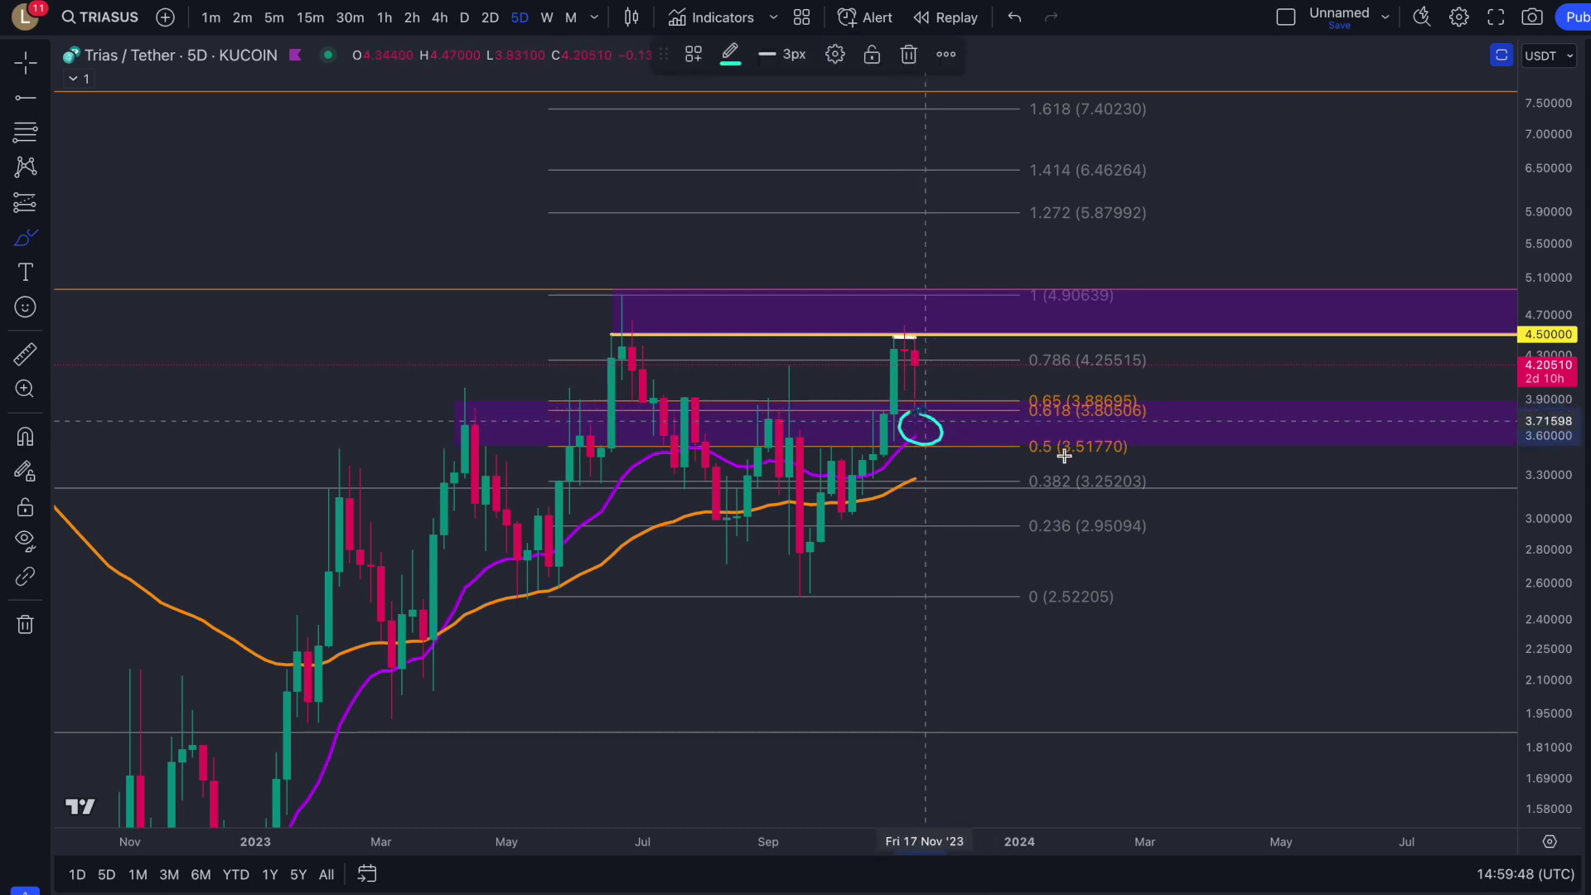
{"action": "key", "text": "ctrl+z"}
{"action": "left_click_drag", "start_coordinate": [889, 335], "coordinate": [1014, 334]}
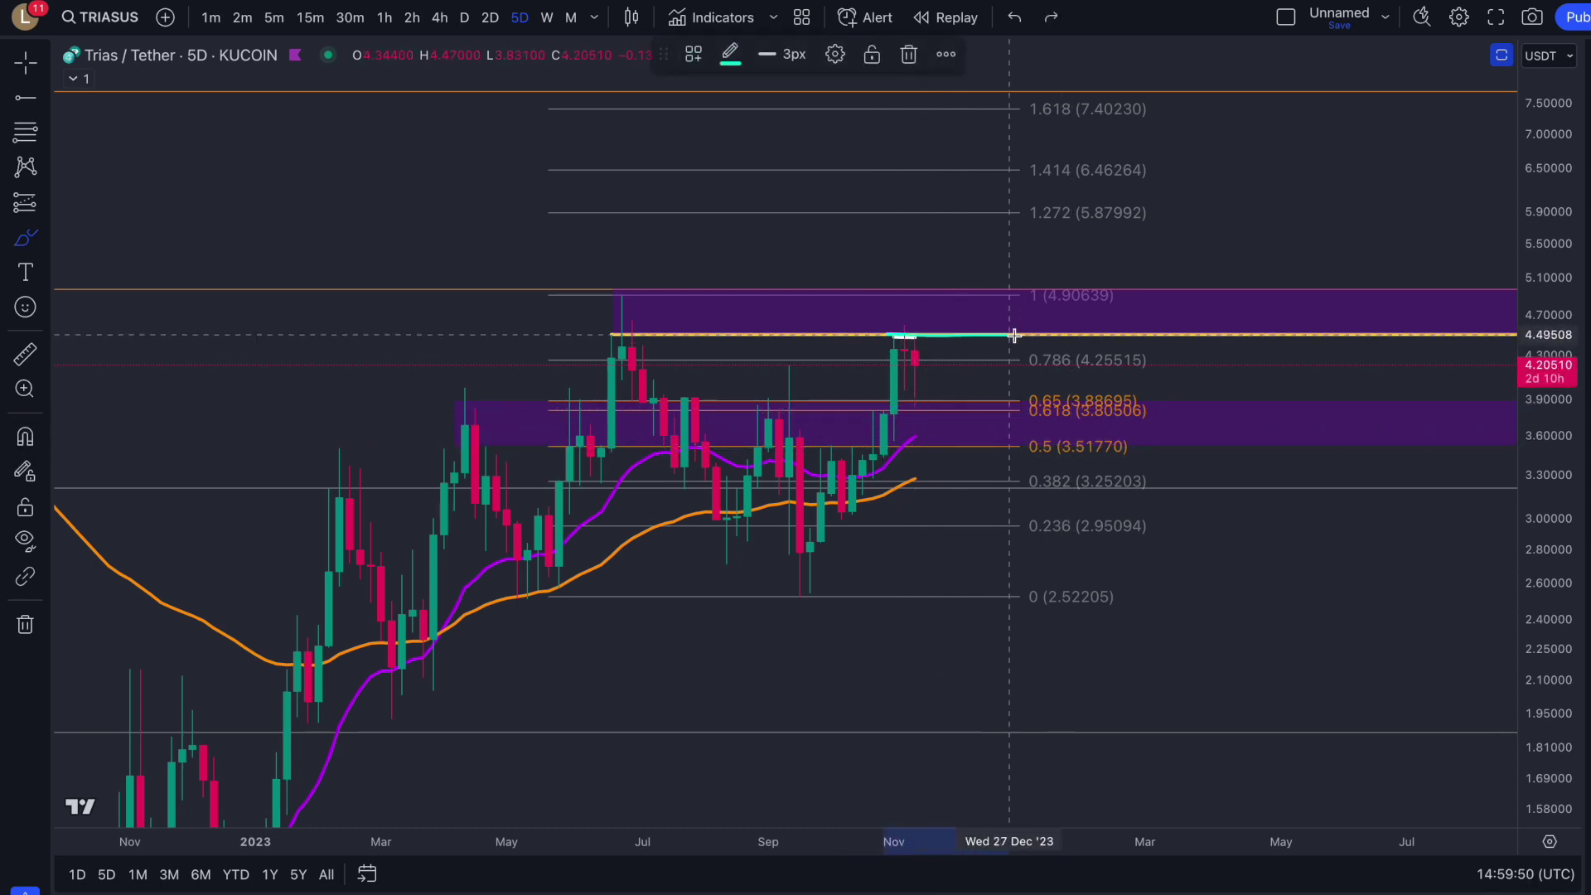
{"action": "key", "text": "ctrl+z"}
Sketch an upward breakout path toward 1.618 and measure the projected price move
{"action": "left_click_drag", "start_coordinate": [915, 371], "coordinate": [944, 258]}
{"action": "mouse_move", "coordinate": [609, 277]}
{"action": "left_mouse_down"}
{"action": "mouse_move", "coordinate": [638, 320]}
{"action": "mouse_move", "coordinate": [613, 283]}
{"action": "left_mouse_up"}
{"action": "left_click_drag", "start_coordinate": [946, 259], "coordinate": [1012, 104]}
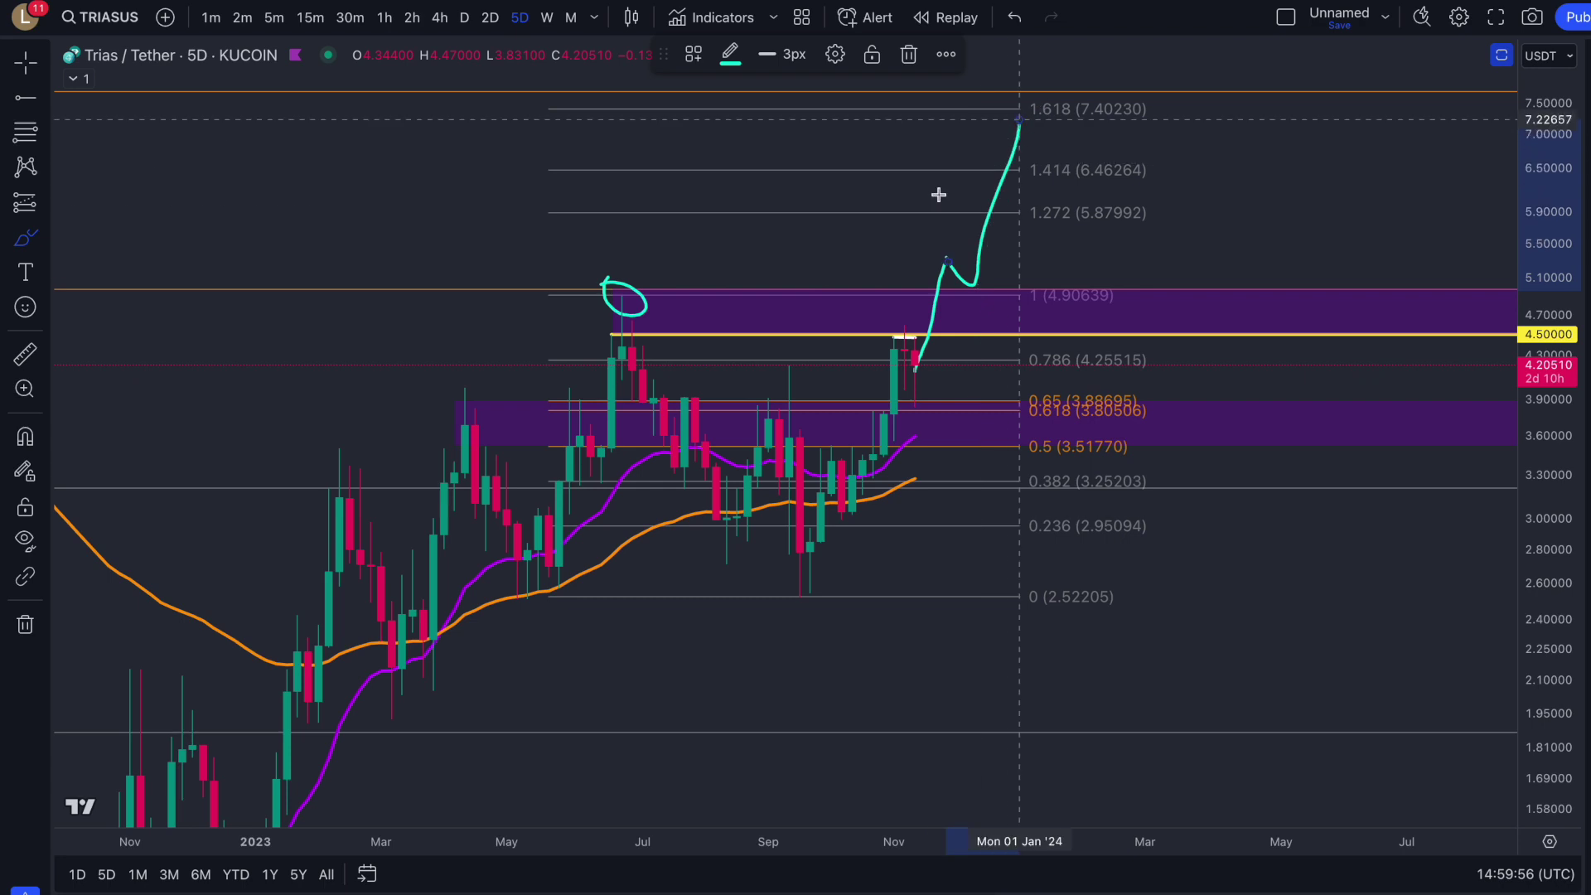
{"action": "key", "text": "ctrl+z"}
{"action": "key", "text": "ctrl+z"}
{"action": "left_click", "coordinate": [25, 354]}
{"action": "left_click", "coordinate": [936, 360]}
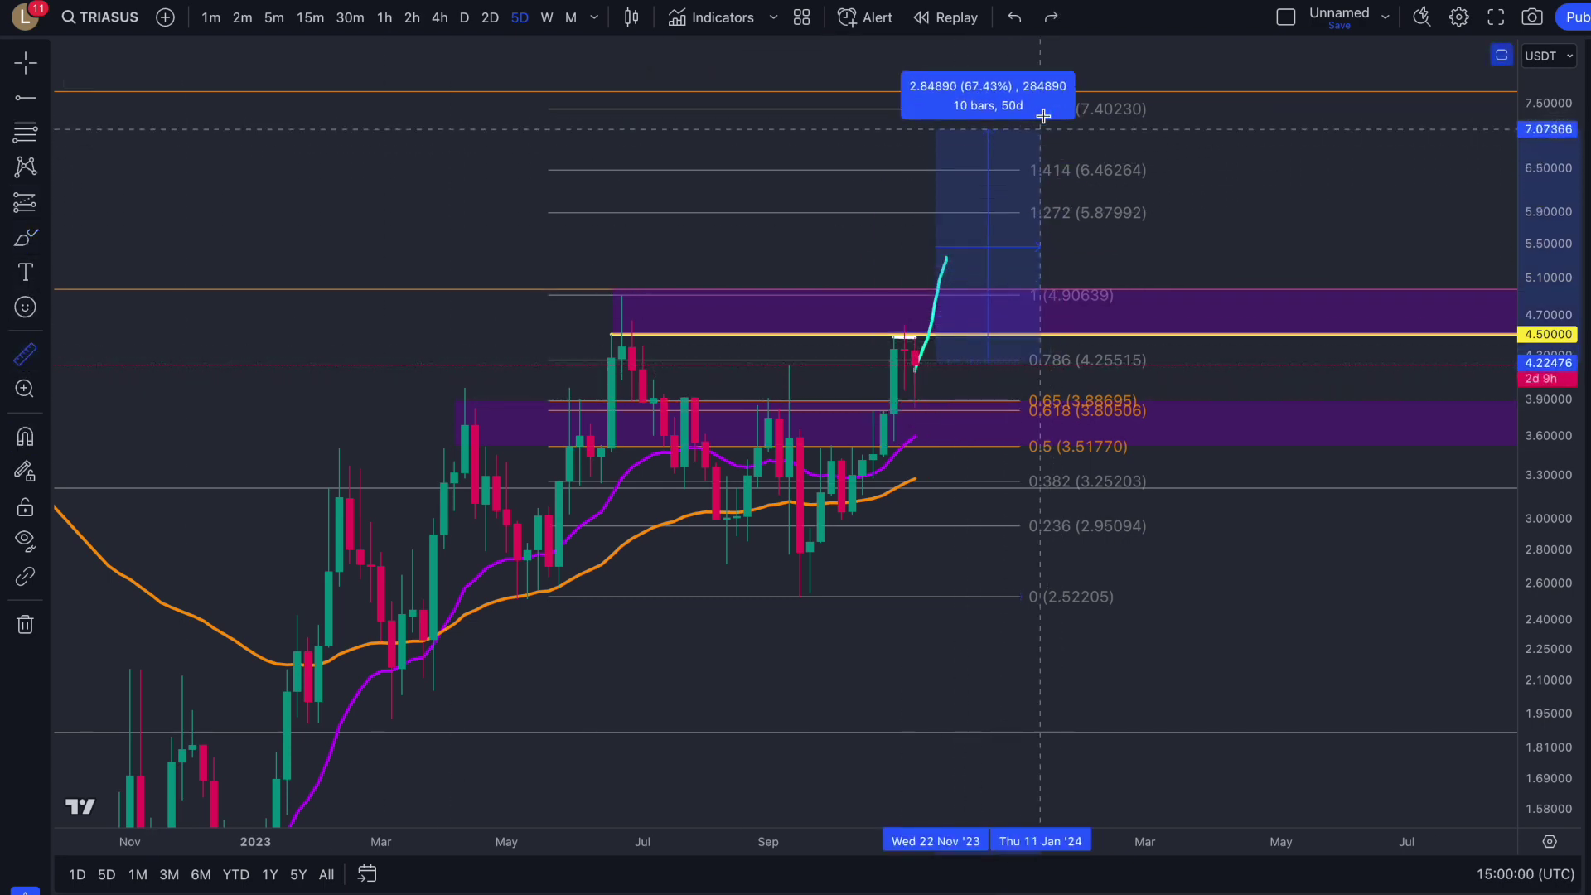
Delete the projected breakout stroke and switch the chart to the daily timeframe
{"action": "left_click", "coordinate": [1043, 110]}
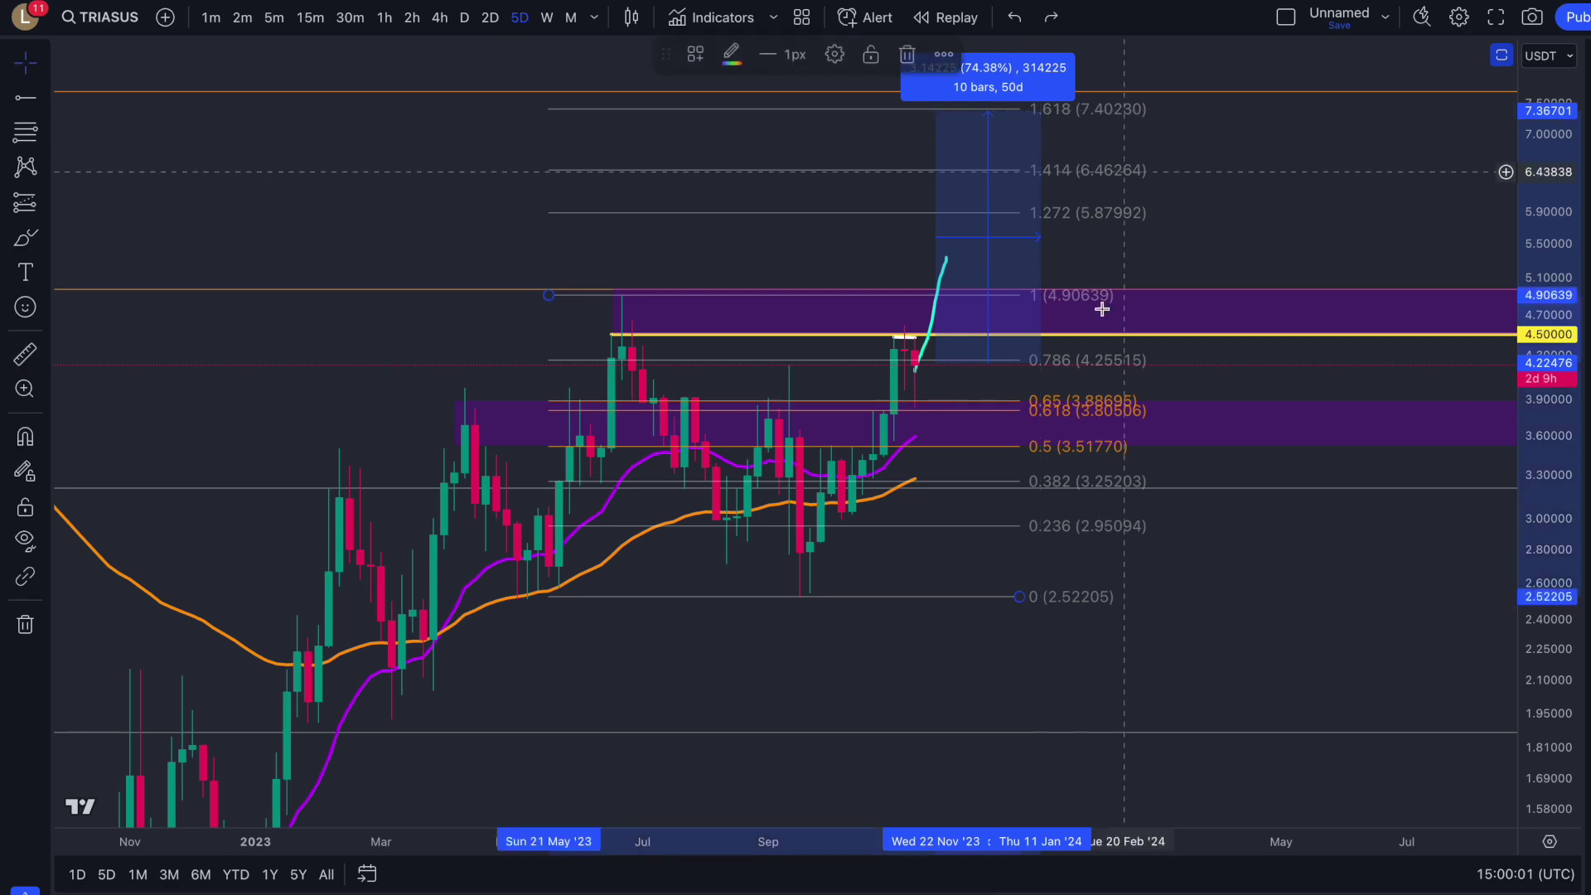
{"action": "left_click", "coordinate": [943, 275]}
{"action": "key", "text": "Delete"}
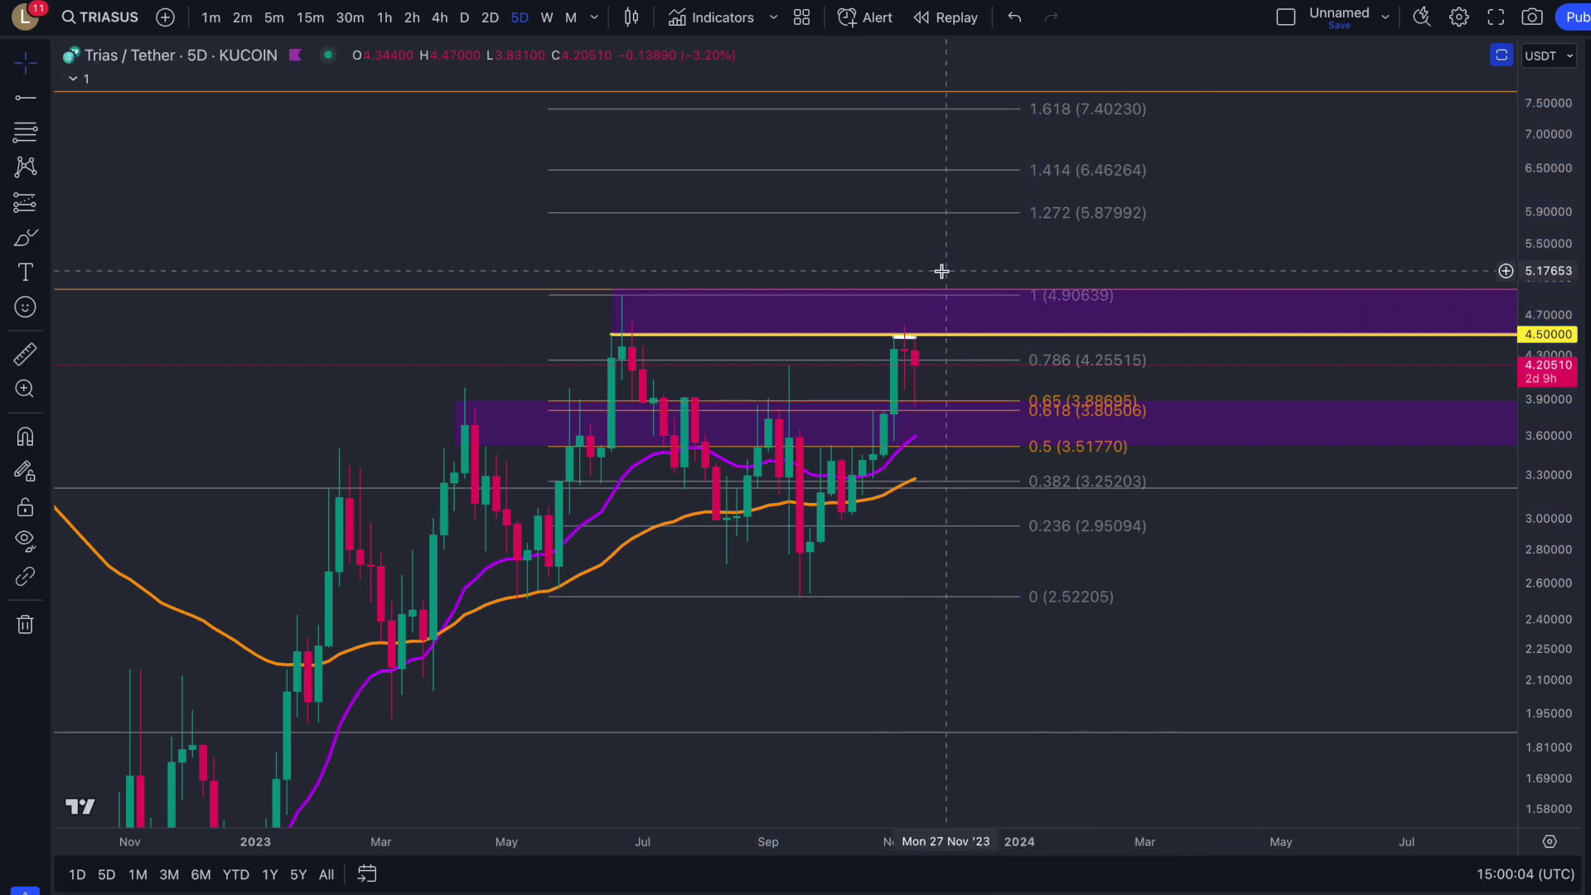
{"action": "left_click", "coordinate": [465, 17]}
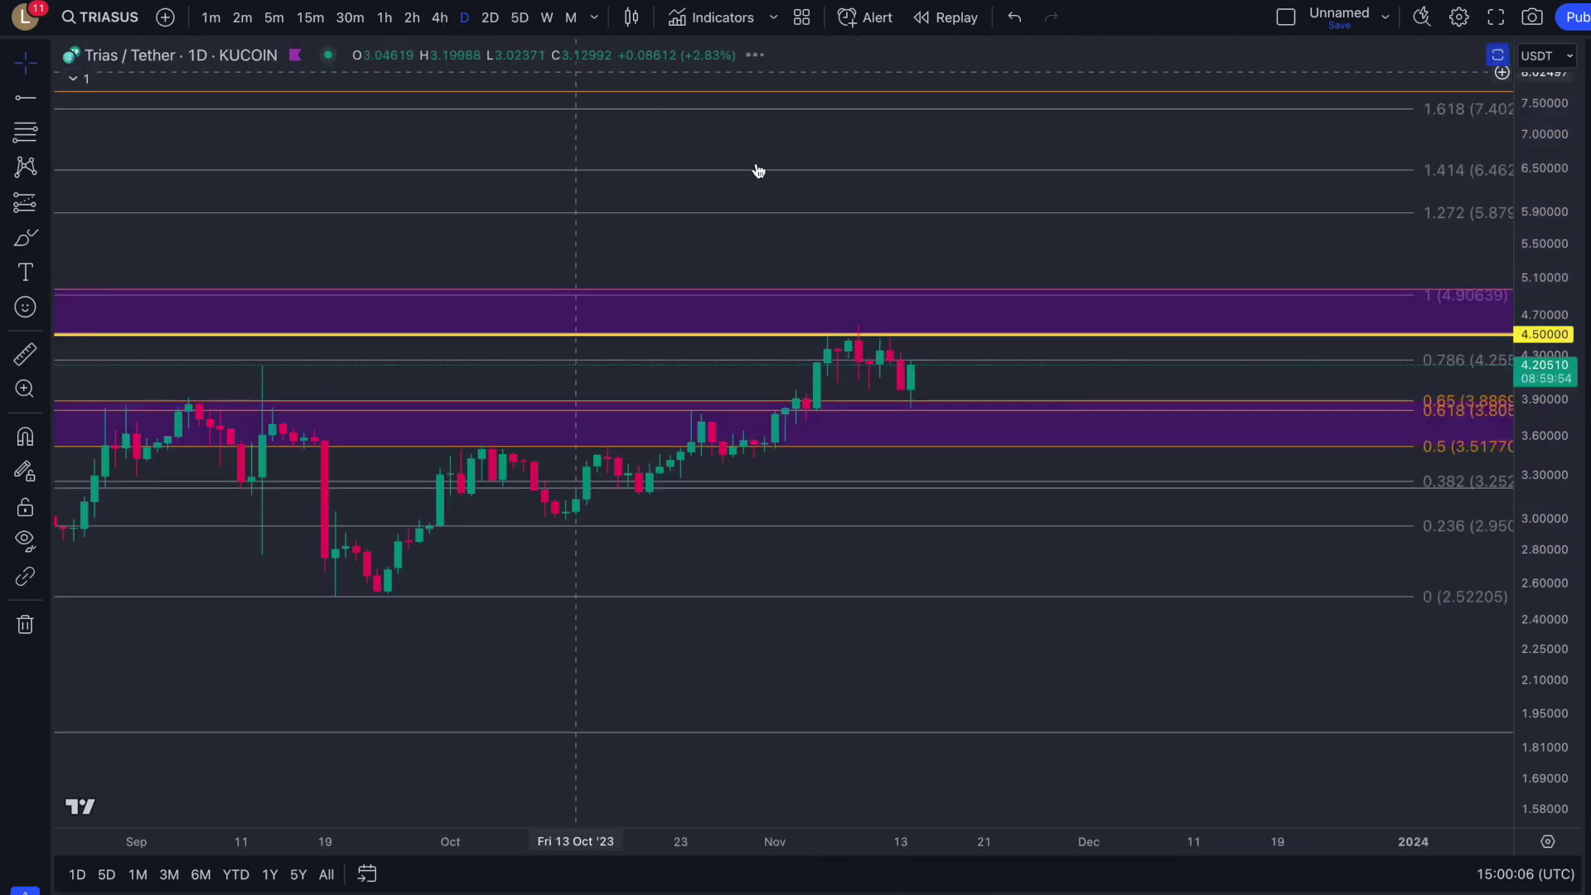
Zoom out the daily chart and inspect the 4.50 resistance line and purple zone
{"action": "scroll", "coordinate": [921, 267], "scroll_direction": "down", "scroll_amount": 3}
{"action": "scroll", "coordinate": [921, 268], "scroll_direction": "down", "scroll_amount": 3}
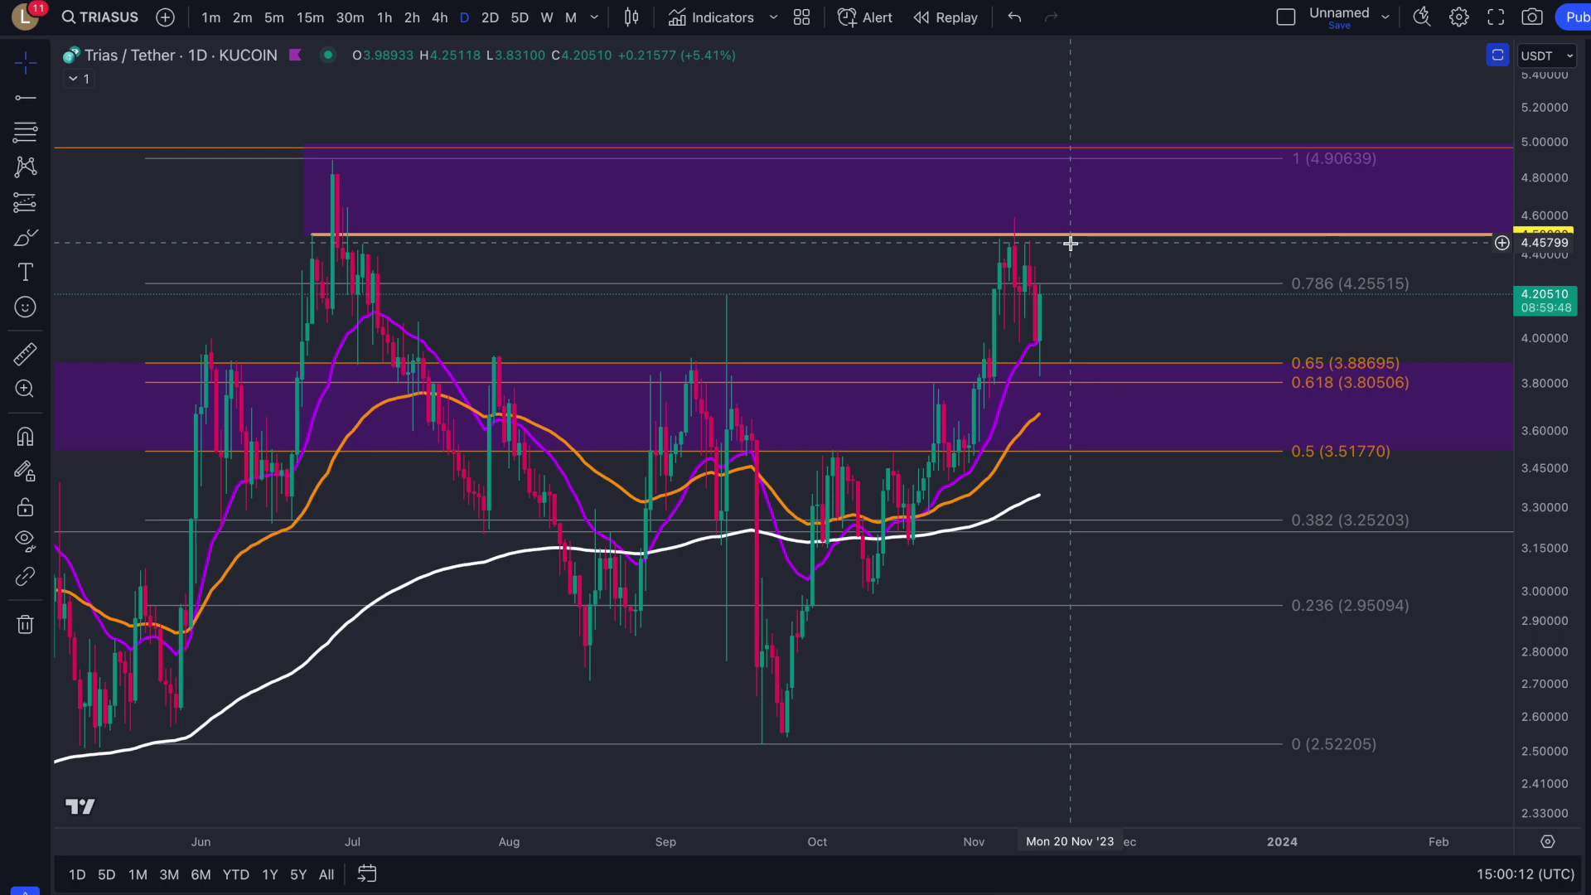
{"action": "left_click", "coordinate": [1021, 237]}
{"action": "left_click", "coordinate": [1022, 243]}
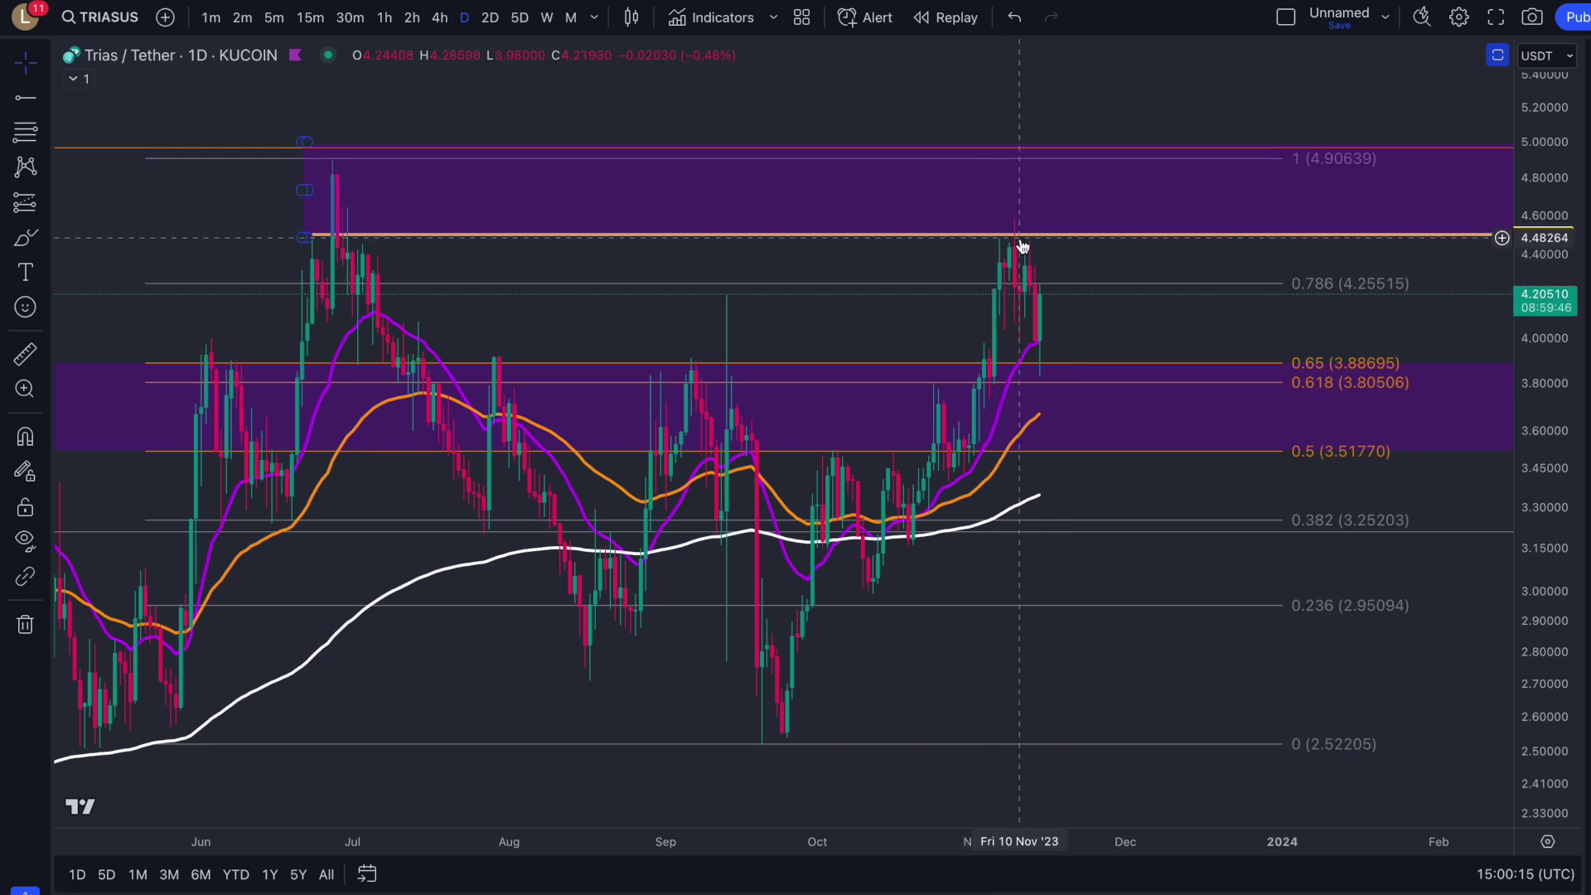
{"action": "left_click", "coordinate": [1028, 375]}
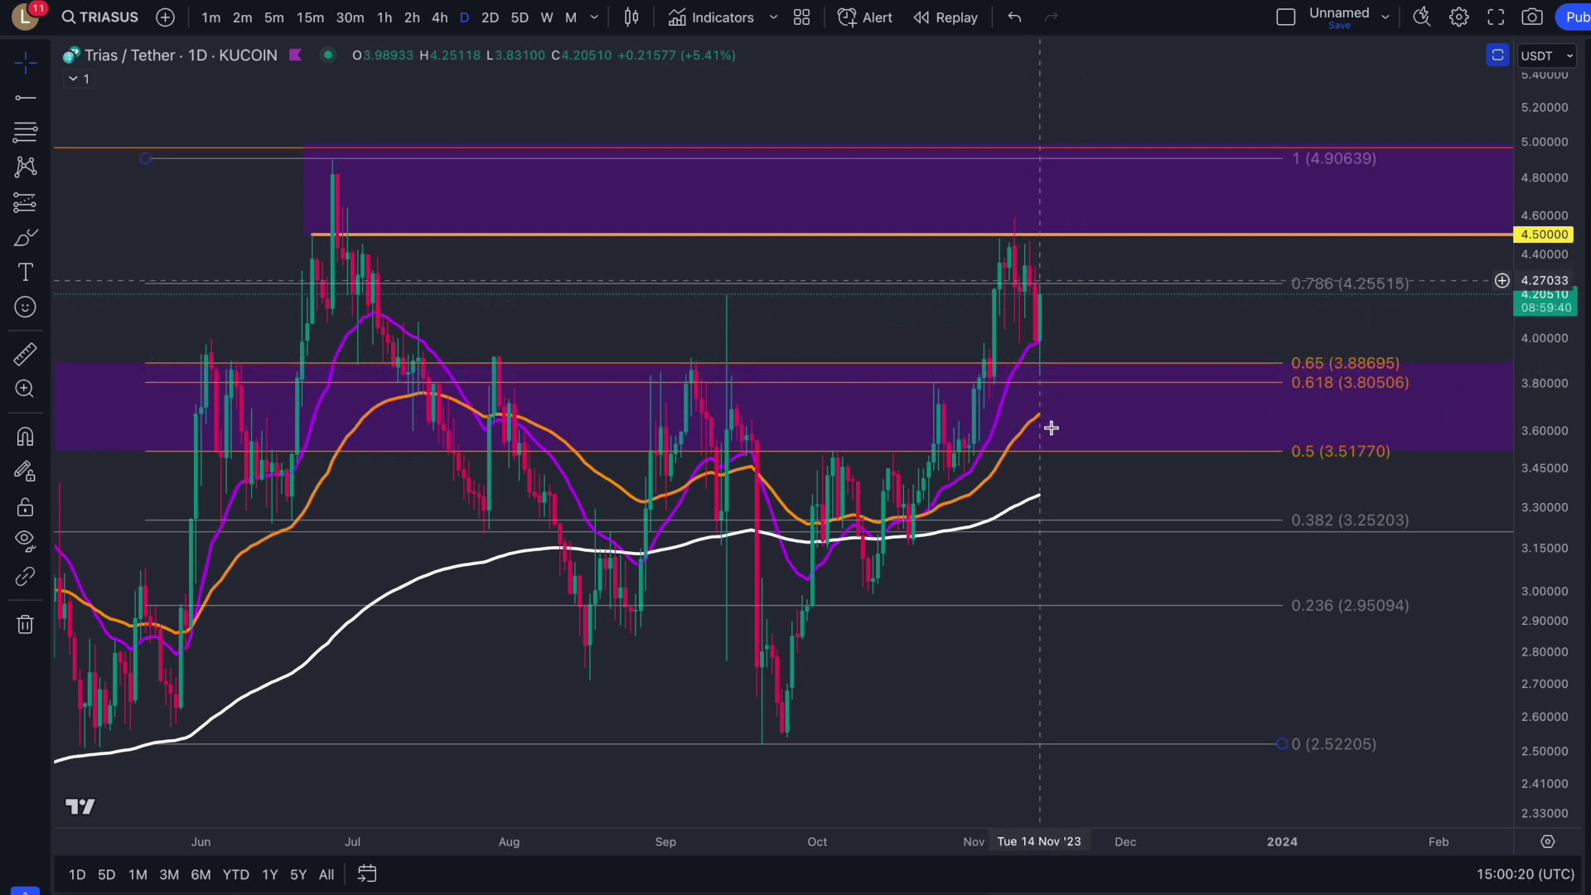
Compress the price scale to reveal higher Fib levels and return to 5-day candles
{"action": "scroll", "coordinate": [1480, 390], "scroll_direction": "down", "scroll_amount": 2}
{"action": "left_click_drag", "start_coordinate": [1570, 443], "coordinate": [1268, 355]}
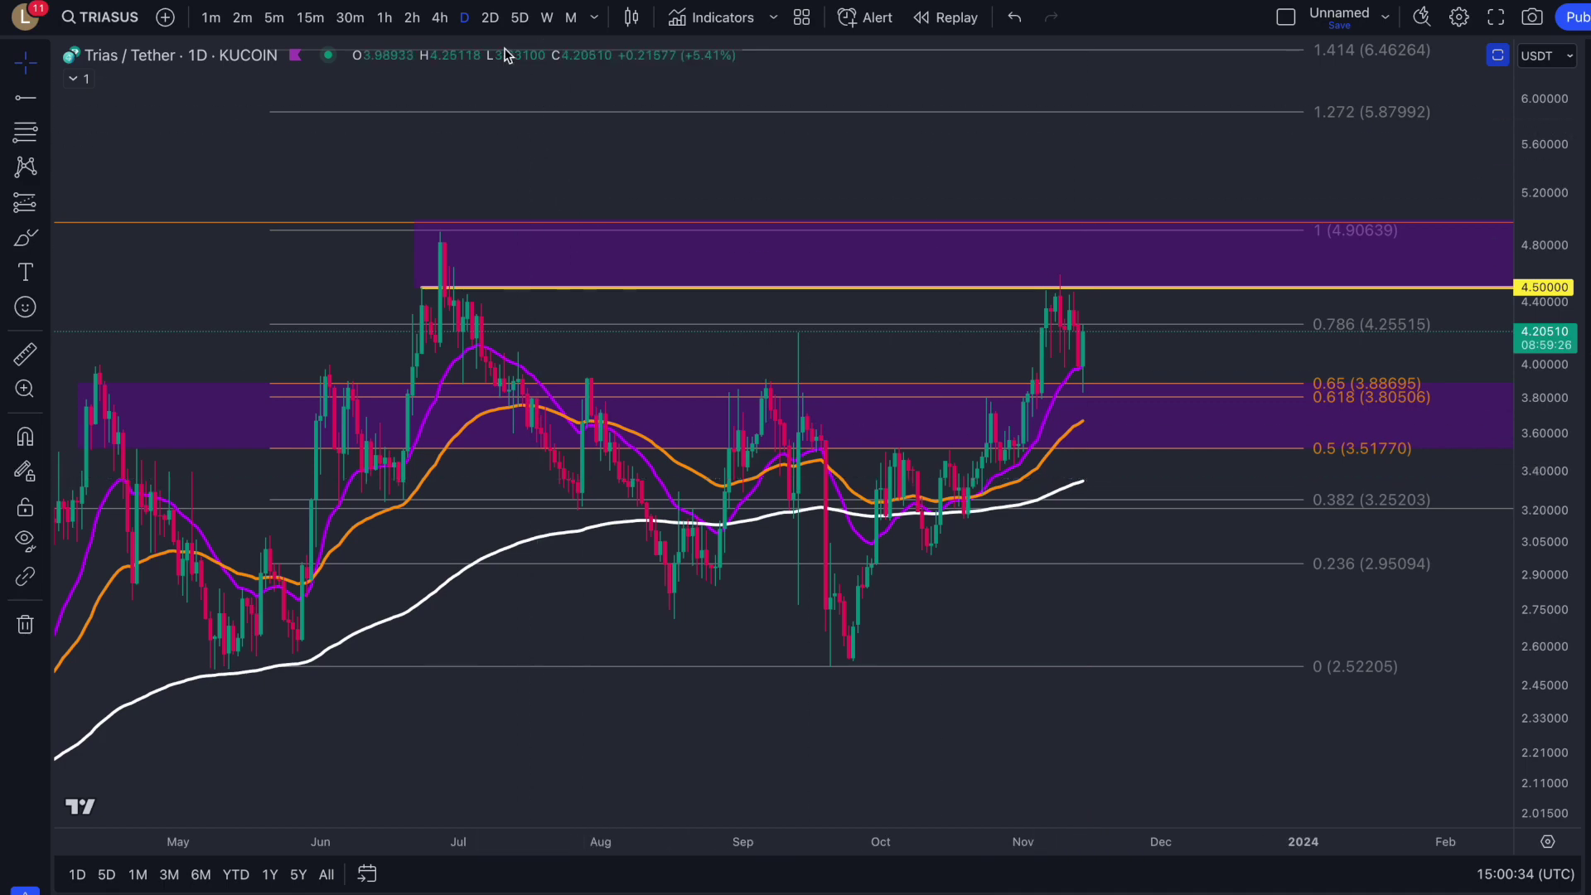
{"action": "left_click", "coordinate": [518, 18]}
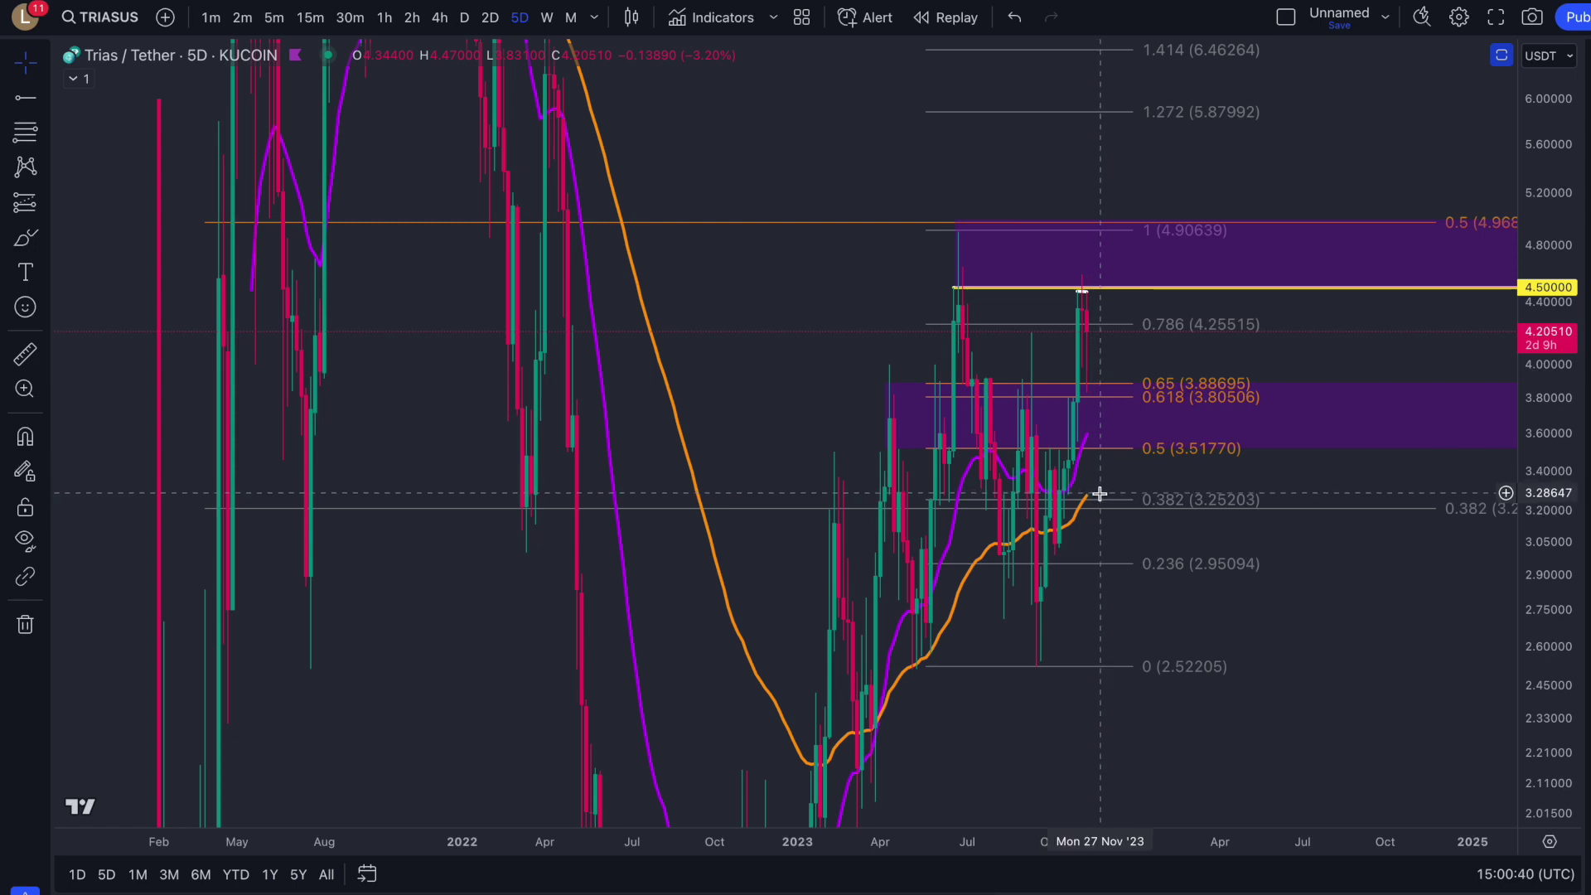
Switch the chart back to daily candles and adjust the view
{"action": "left_click", "coordinate": [466, 18]}
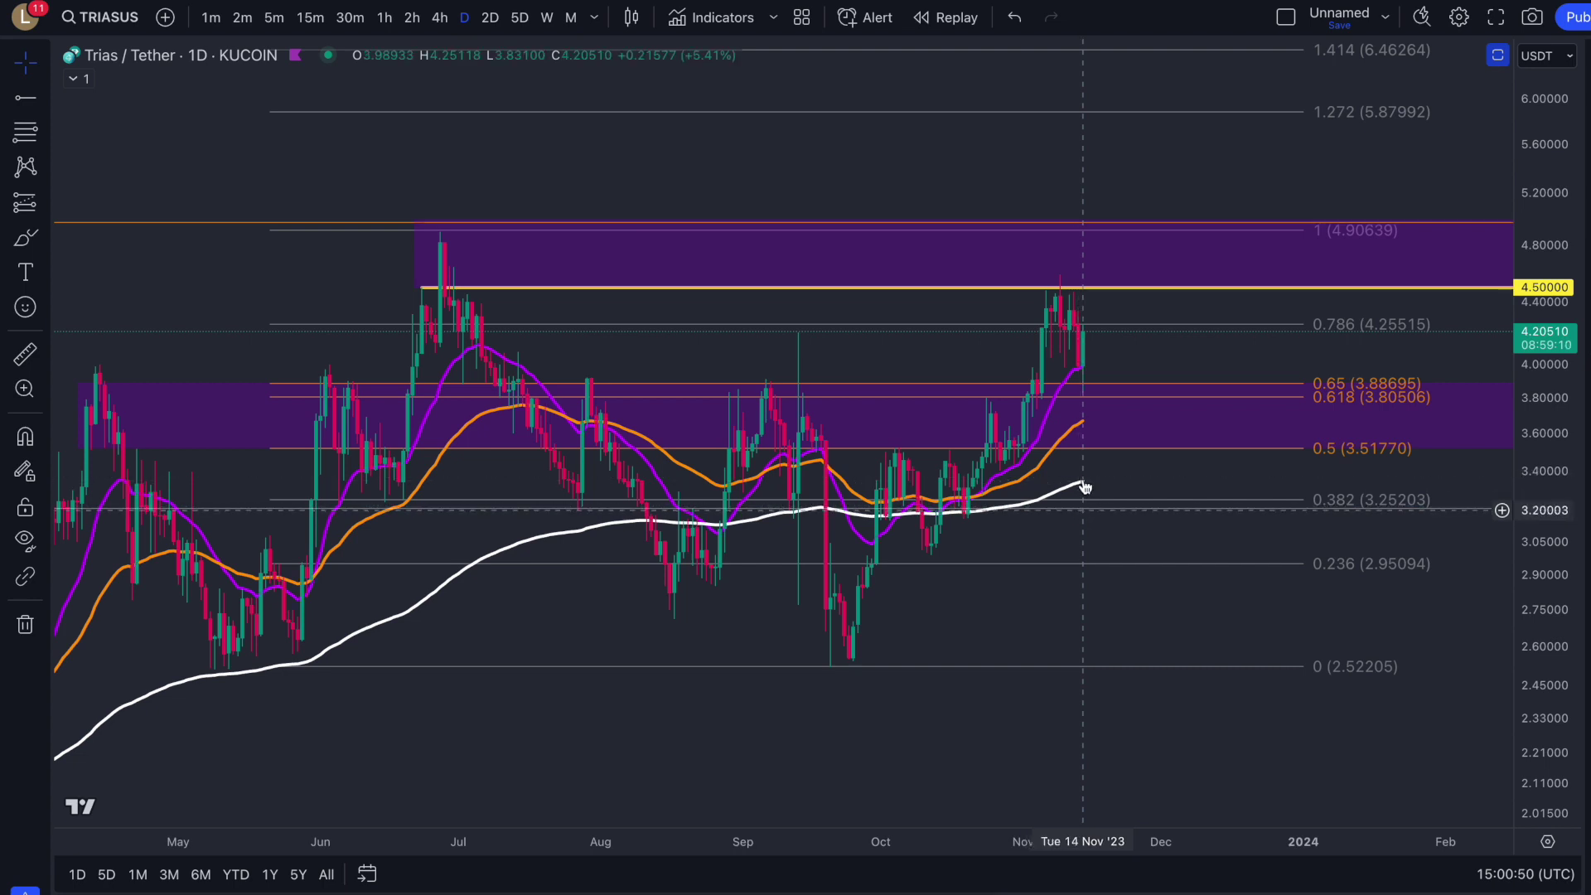
{"action": "scroll", "coordinate": [1135, 507], "scroll_direction": "down", "scroll_amount": 2}
{"action": "scroll", "coordinate": [1134, 507], "scroll_direction": "right", "scroll_amount": 3}
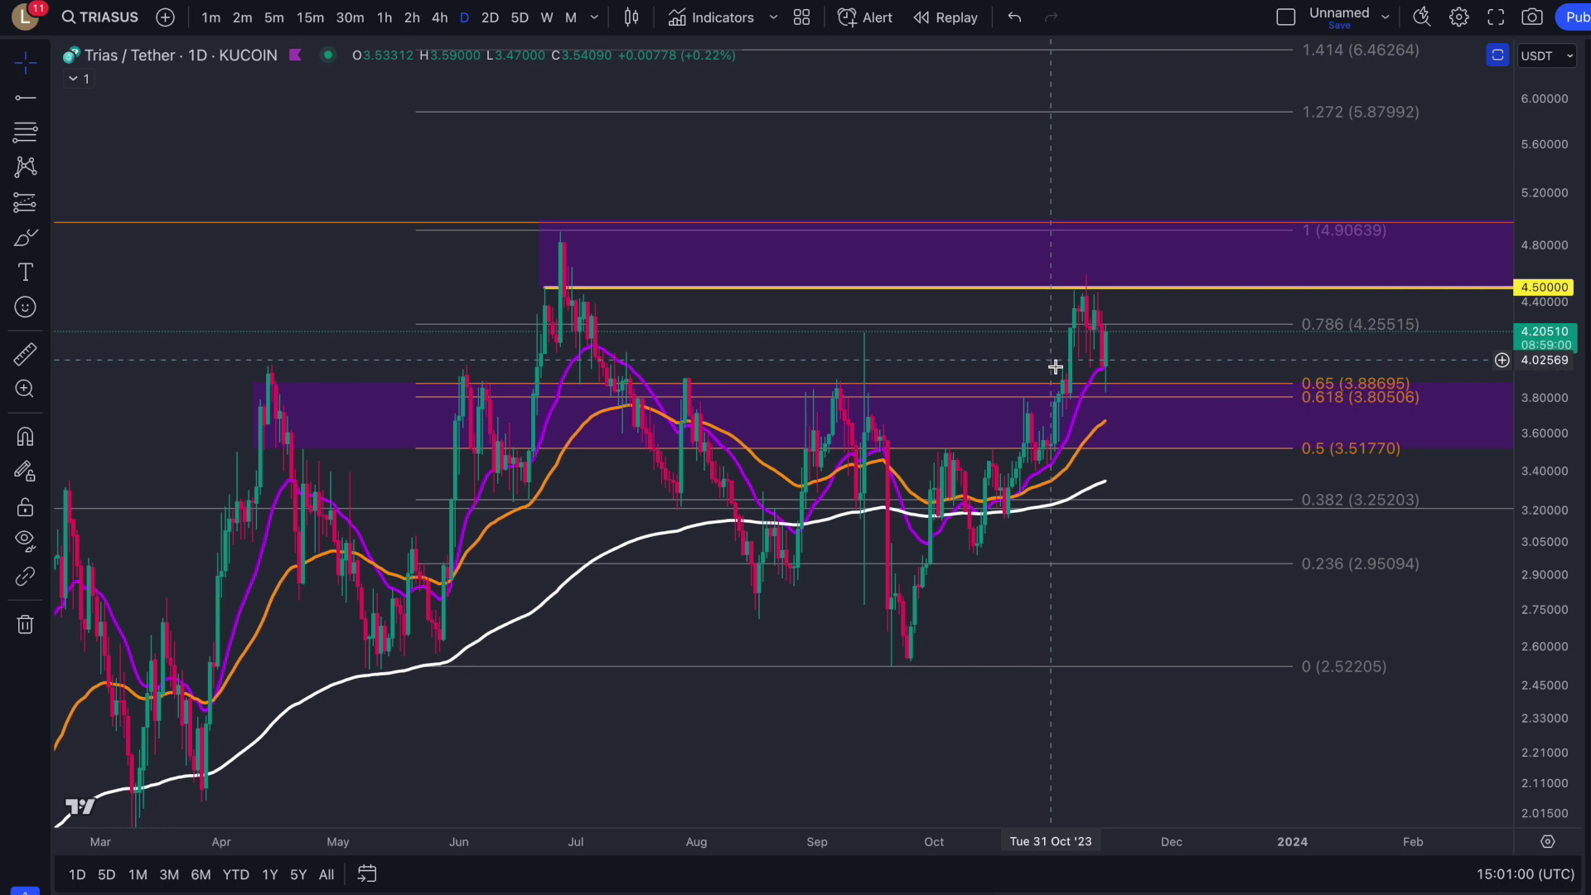
Draw a test freehand stroke over recent candles, delete it, and scroll toward earlier dates
{"action": "left_click", "coordinate": [13, 234]}
{"action": "mouse_move", "coordinate": [1094, 323]}
{"action": "left_mouse_down"}
{"action": "mouse_move", "coordinate": [1143, 487]}
{"action": "mouse_move", "coordinate": [1154, 404]}
{"action": "mouse_move", "coordinate": [1161, 443]}
{"action": "mouse_move", "coordinate": [1181, 418]}
{"action": "mouse_move", "coordinate": [1205, 436]}
{"action": "mouse_move", "coordinate": [1237, 206]}
{"action": "left_mouse_up"}
{"action": "key", "text": "Delete"}
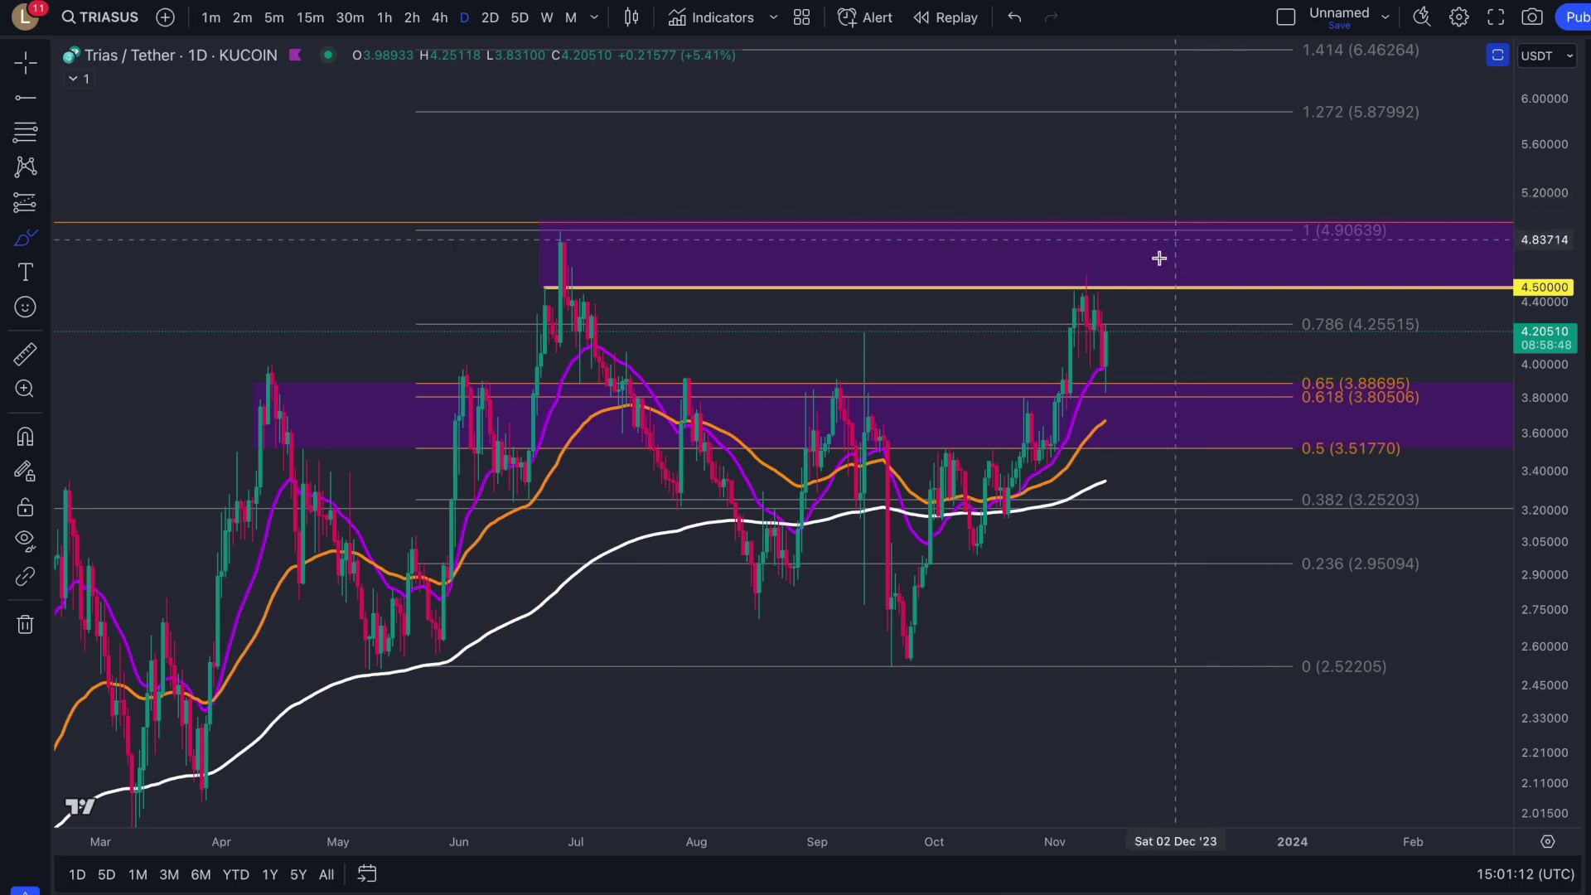
{"action": "left_click", "coordinate": [1079, 287]}
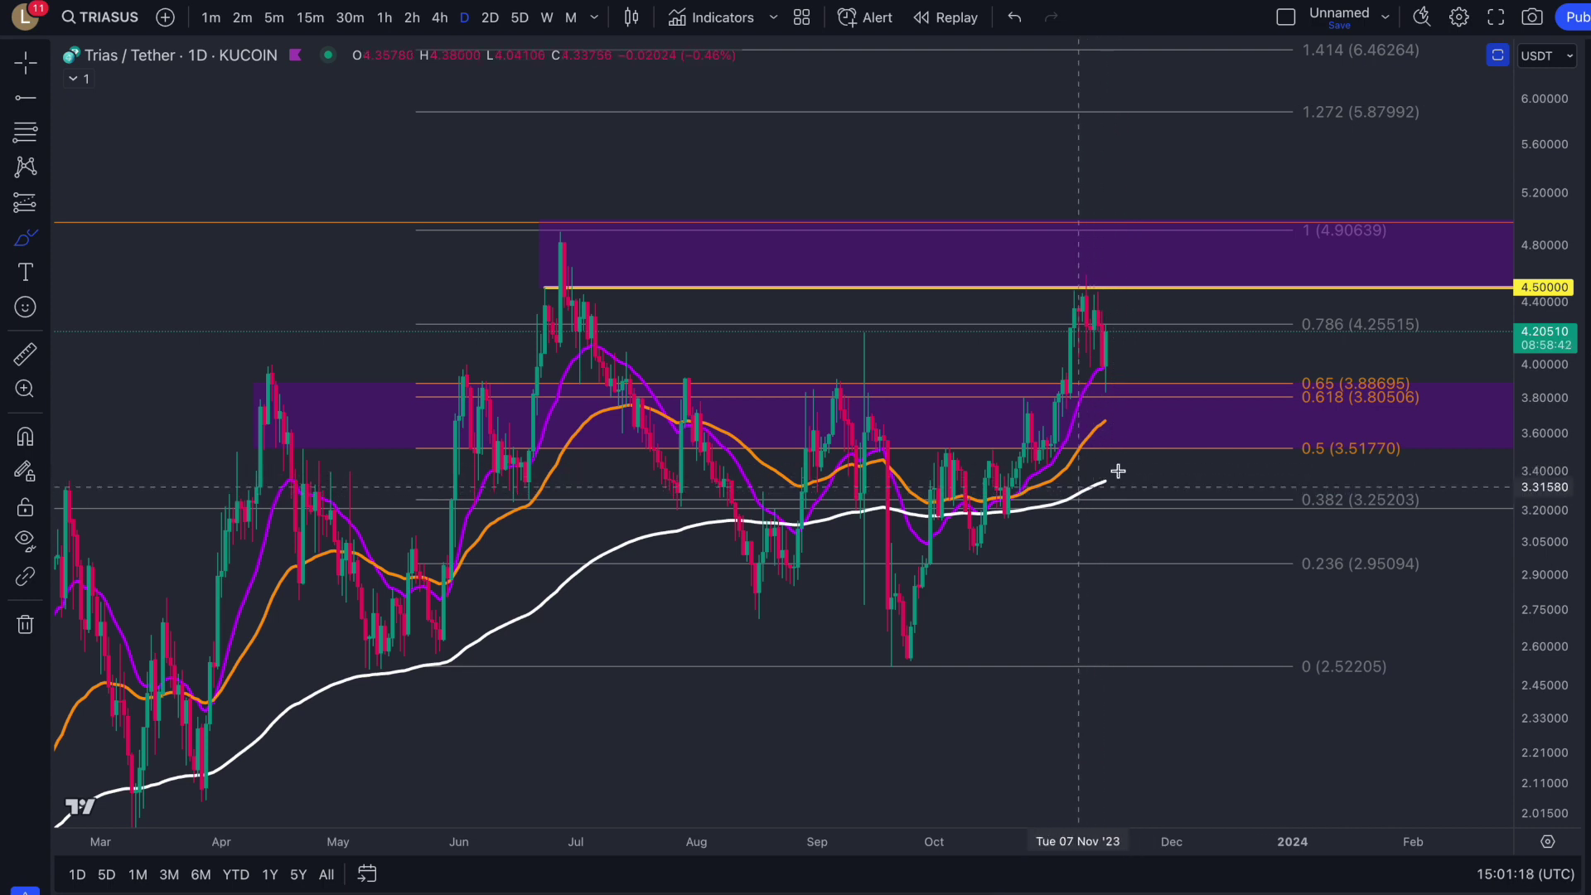
{"action": "scroll", "coordinate": [593, 604], "scroll_direction": "left", "scroll_amount": 1}
{"action": "scroll", "coordinate": [288, 591], "scroll_direction": "left", "scroll_amount": 4}
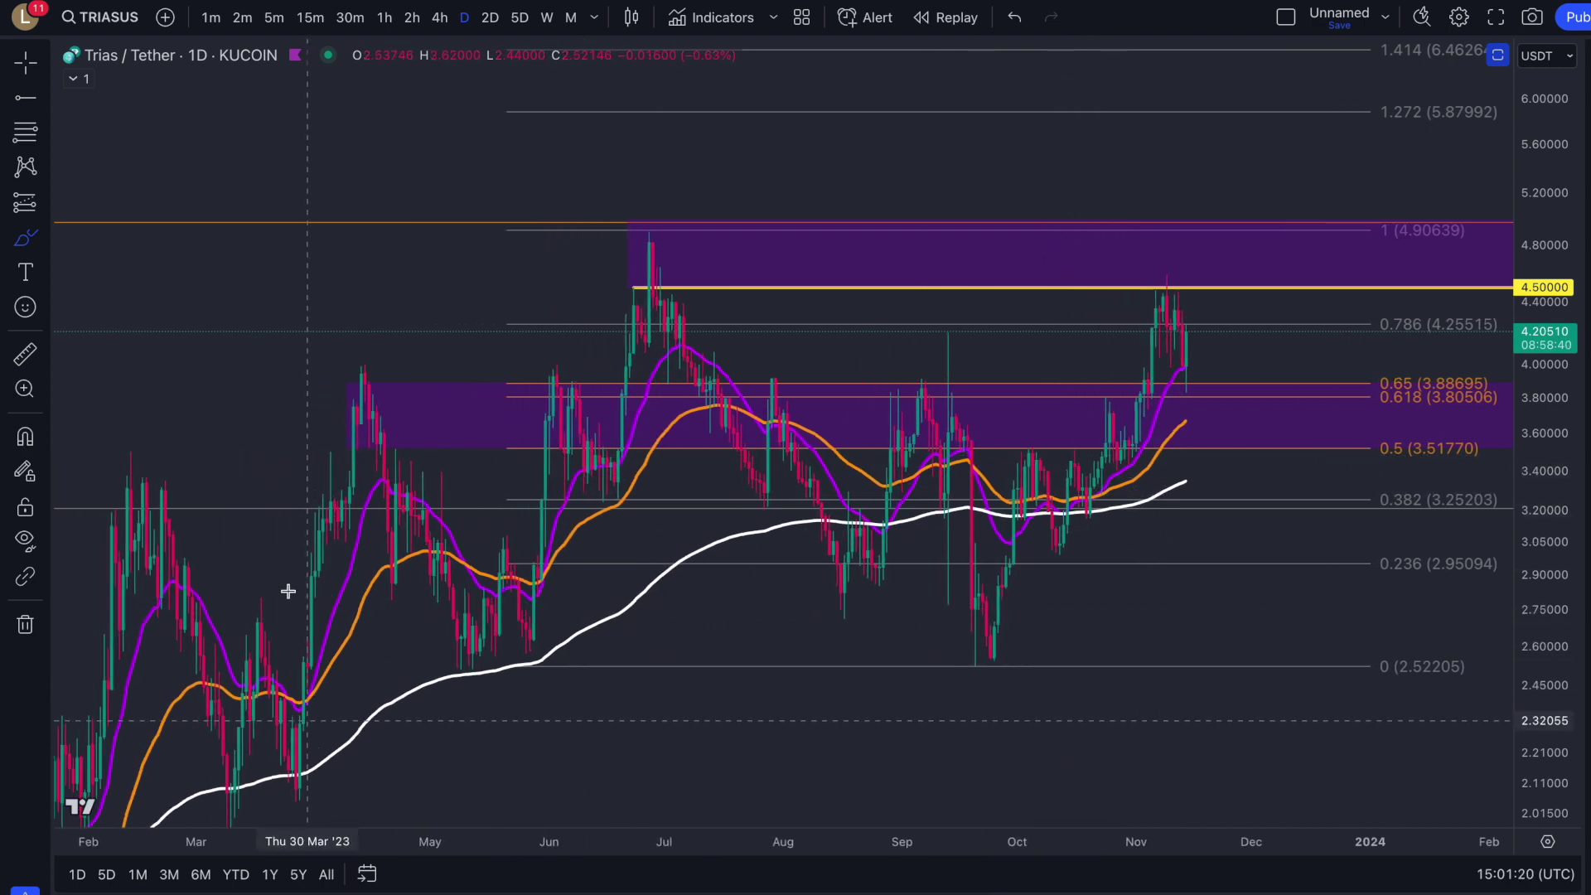
Mark the February, April and July highs, the March and May lows, and the 0 Fib line at 2.52
{"action": "left_click_drag", "start_coordinate": [87, 452], "coordinate": [192, 458]}
{"action": "left_click_drag", "start_coordinate": [211, 788], "coordinate": [345, 777]}
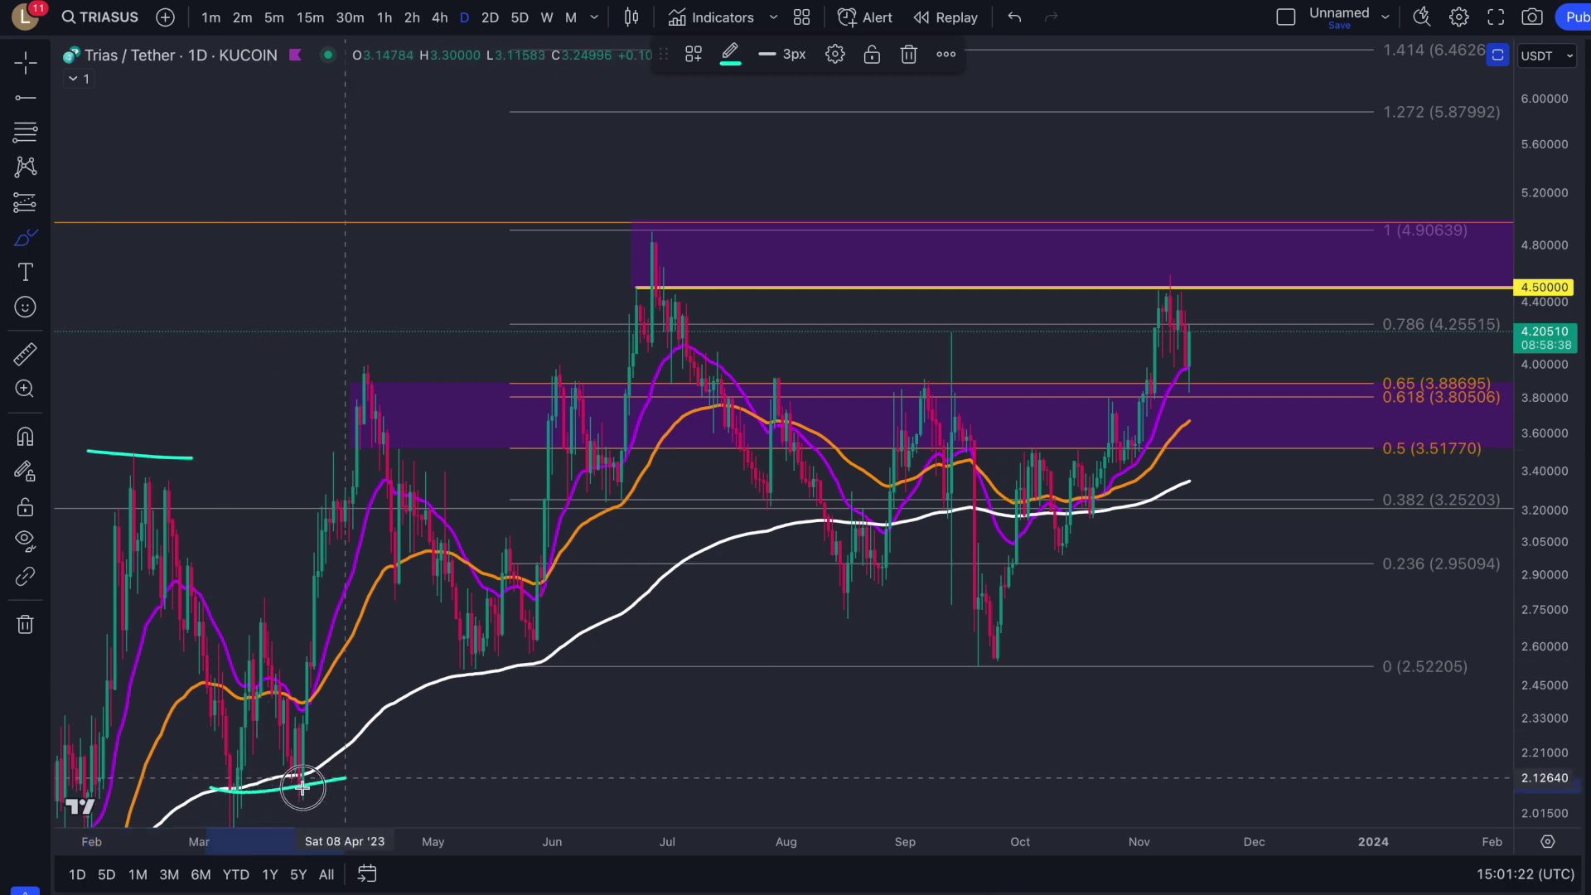
{"action": "left_click_drag", "start_coordinate": [327, 360], "coordinate": [397, 365]}
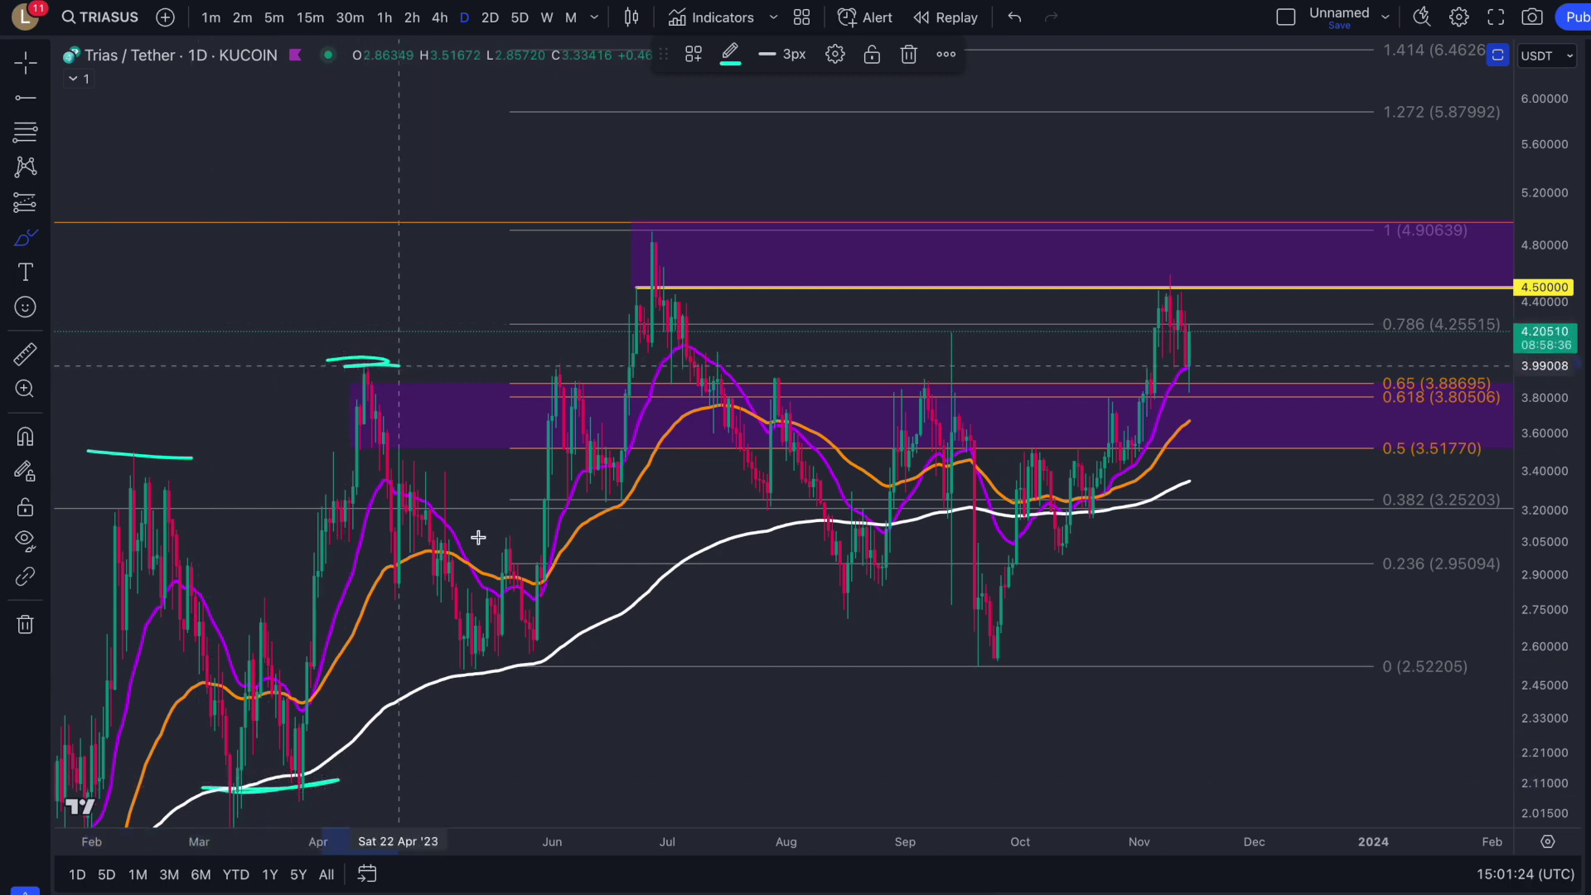
{"action": "left_click_drag", "start_coordinate": [417, 654], "coordinate": [572, 661]}
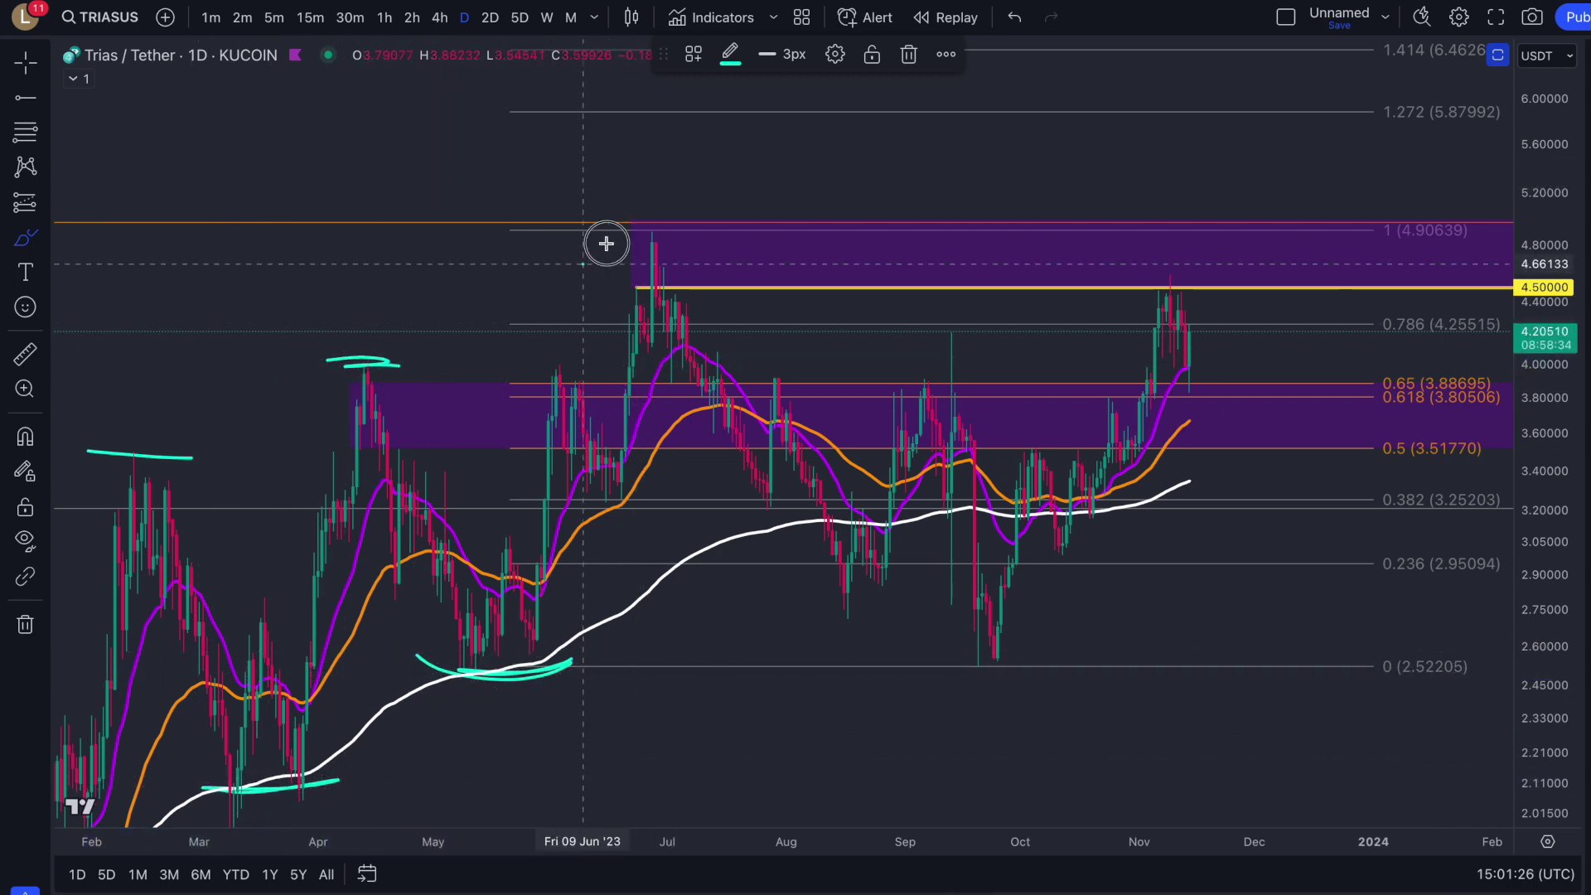
{"action": "left_click_drag", "start_coordinate": [585, 258], "coordinate": [745, 233]}
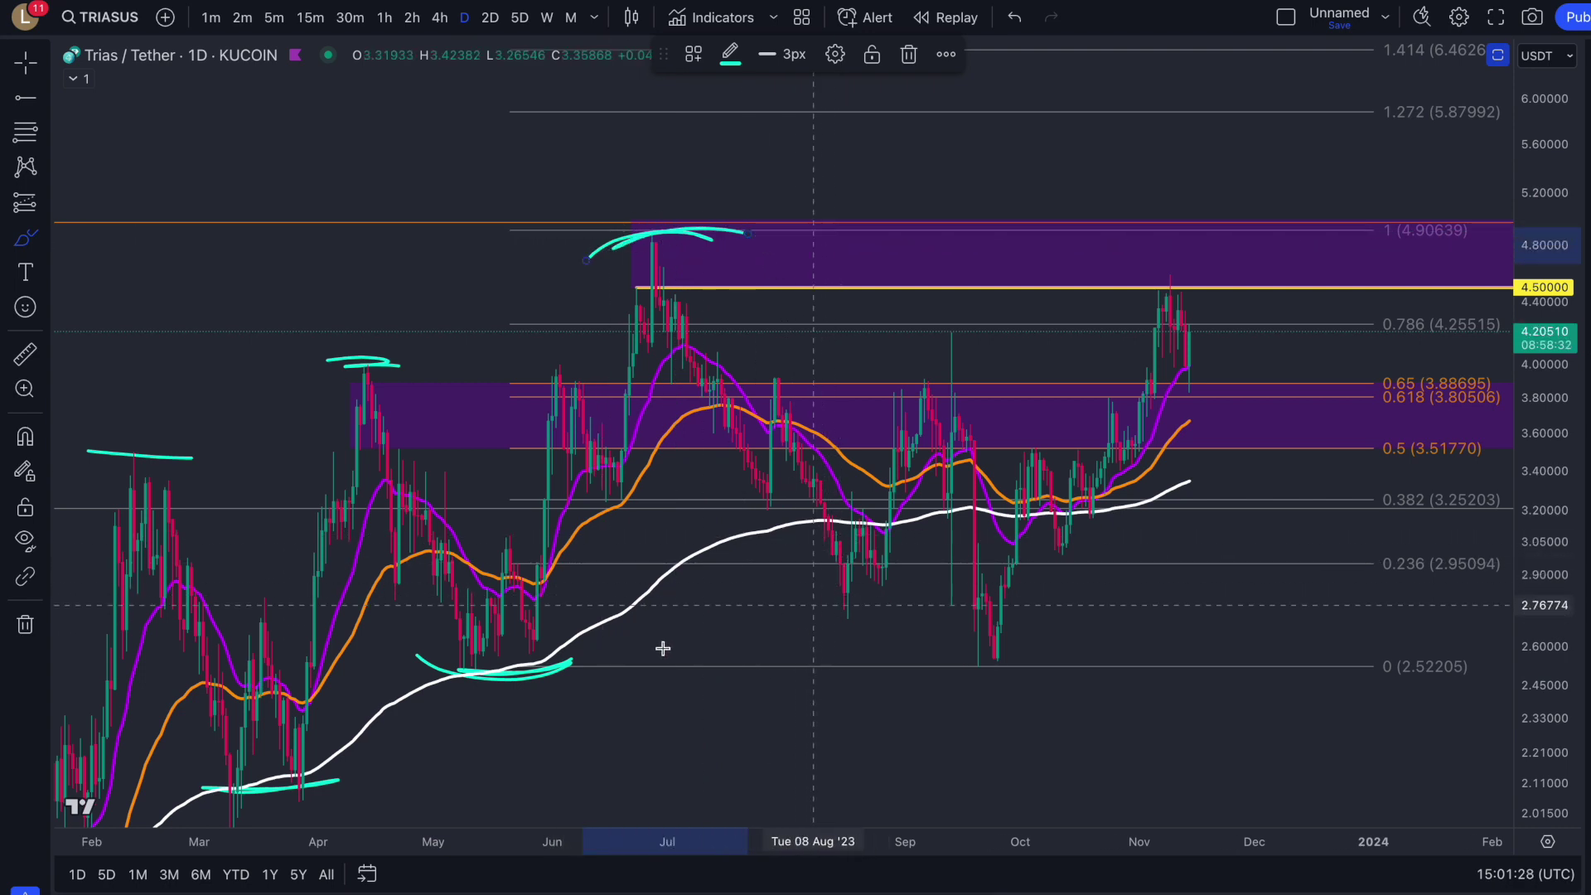
{"action": "left_click_drag", "start_coordinate": [439, 665], "coordinate": [1231, 665]}
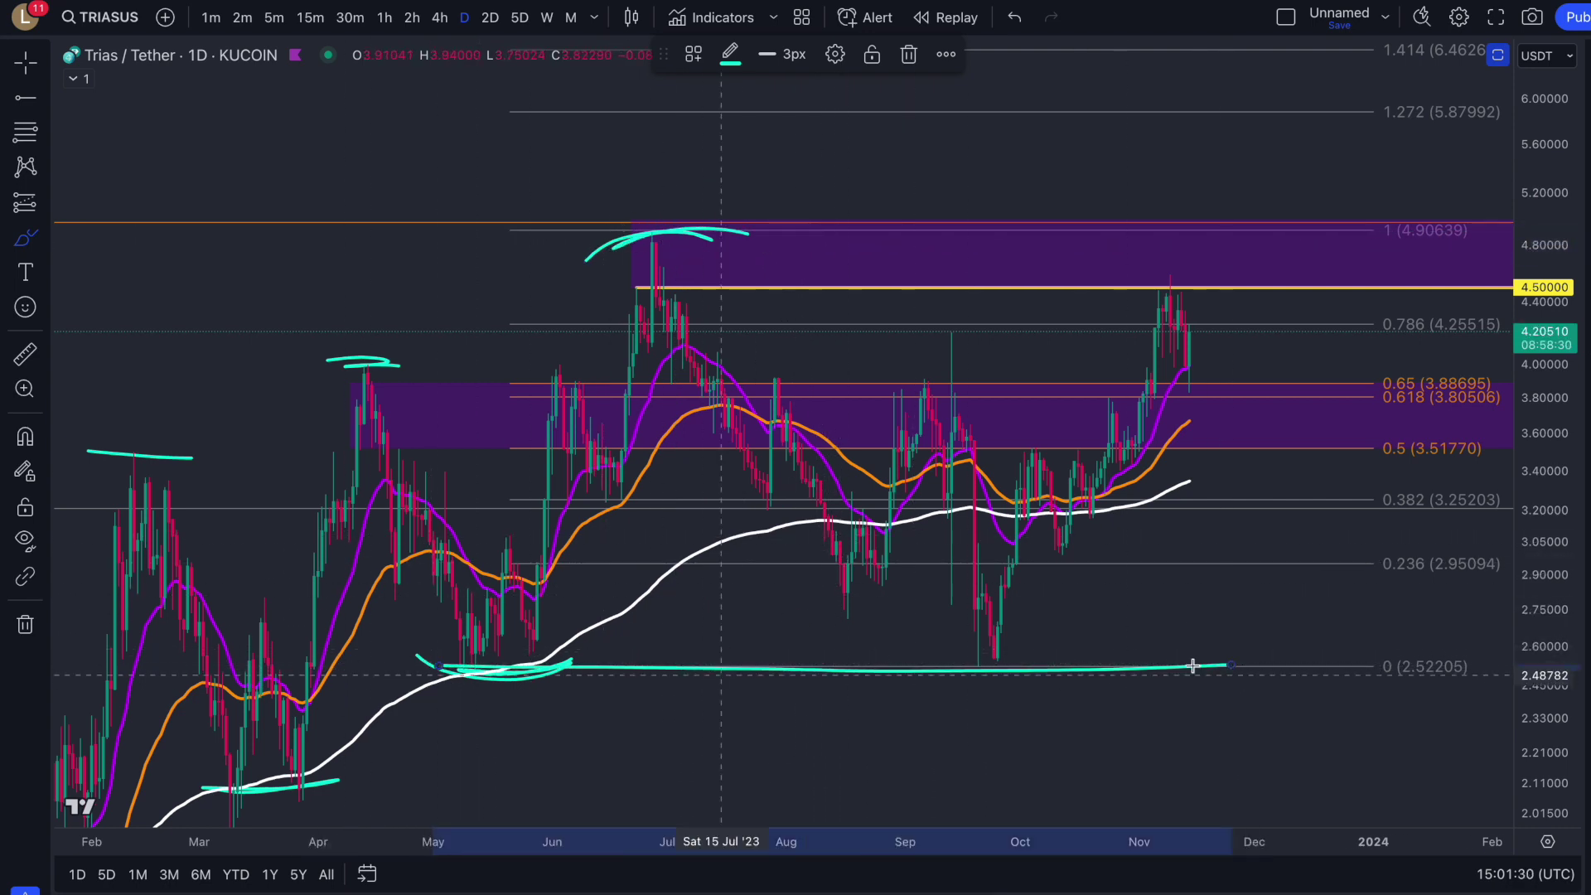
Trace the rally from the September low, box the pullback near 3.88, and sketch a breakout to about 6.12
{"action": "mouse_move", "coordinate": [981, 658]}
{"action": "left_mouse_down"}
{"action": "mouse_move", "coordinate": [1029, 457]}
{"action": "mouse_move", "coordinate": [1062, 512]}
{"action": "mouse_move", "coordinate": [1122, 356]}
{"action": "mouse_move", "coordinate": [1193, 369]}
{"action": "mouse_move", "coordinate": [1179, 373]}
{"action": "mouse_move", "coordinate": [1229, 437]}
{"action": "mouse_move", "coordinate": [1211, 383]}
{"action": "left_mouse_up"}
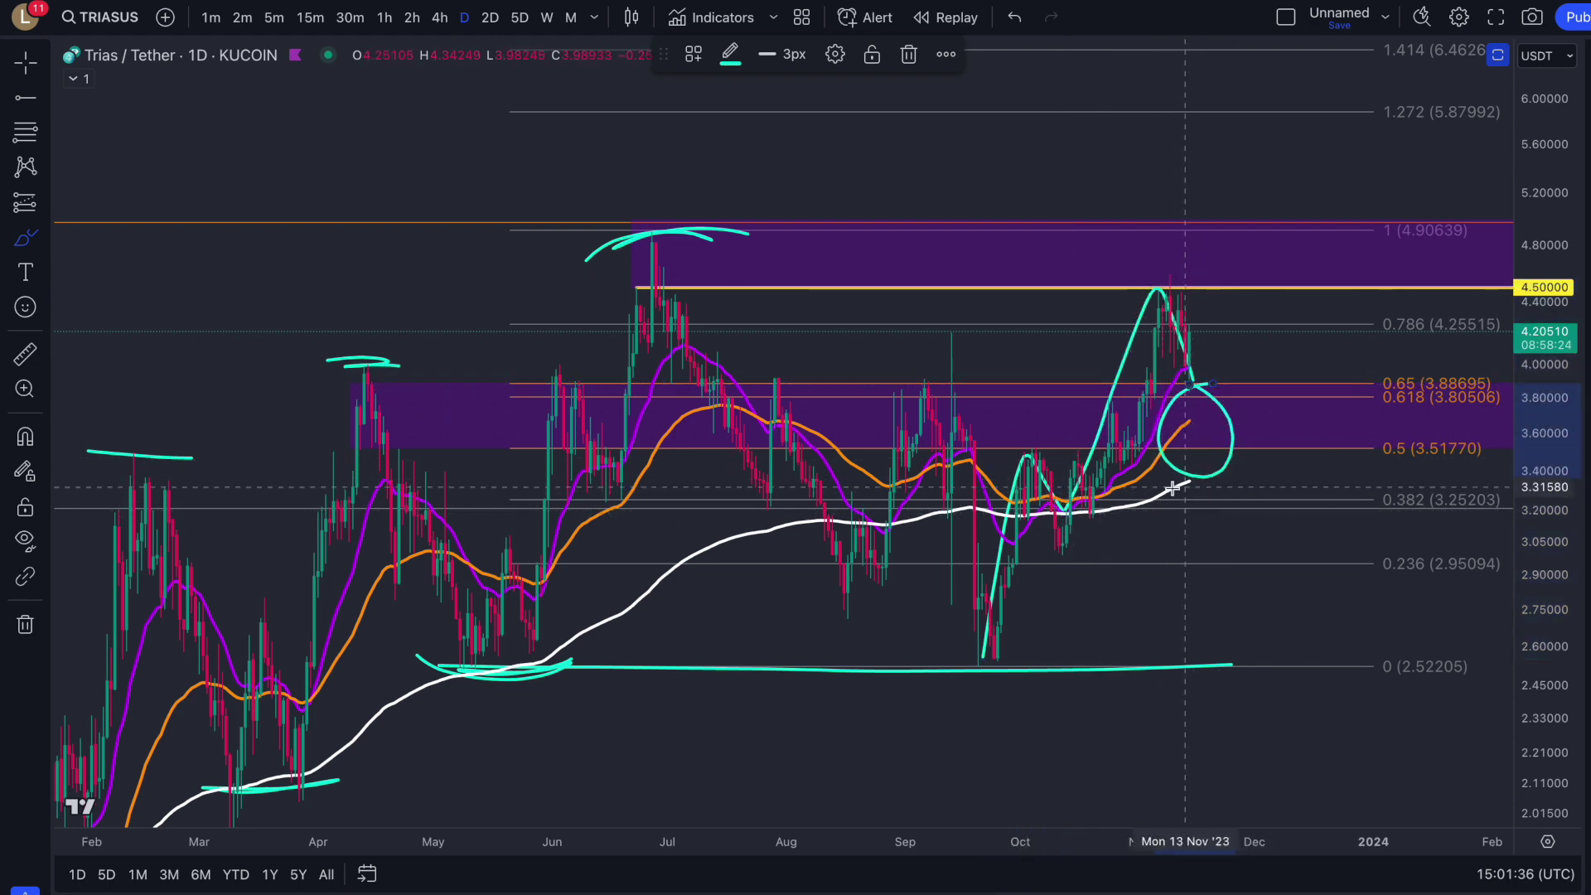
{"action": "mouse_move", "coordinate": [1181, 485]}
{"action": "left_mouse_down"}
{"action": "mouse_move", "coordinate": [1271, 487]}
{"action": "mouse_move", "coordinate": [1193, 488]}
{"action": "left_mouse_up"}
{"action": "left_click_drag", "start_coordinate": [1153, 379], "coordinate": [1327, 479]}
{"action": "left_click_drag", "start_coordinate": [1165, 481], "coordinate": [1160, 475]}
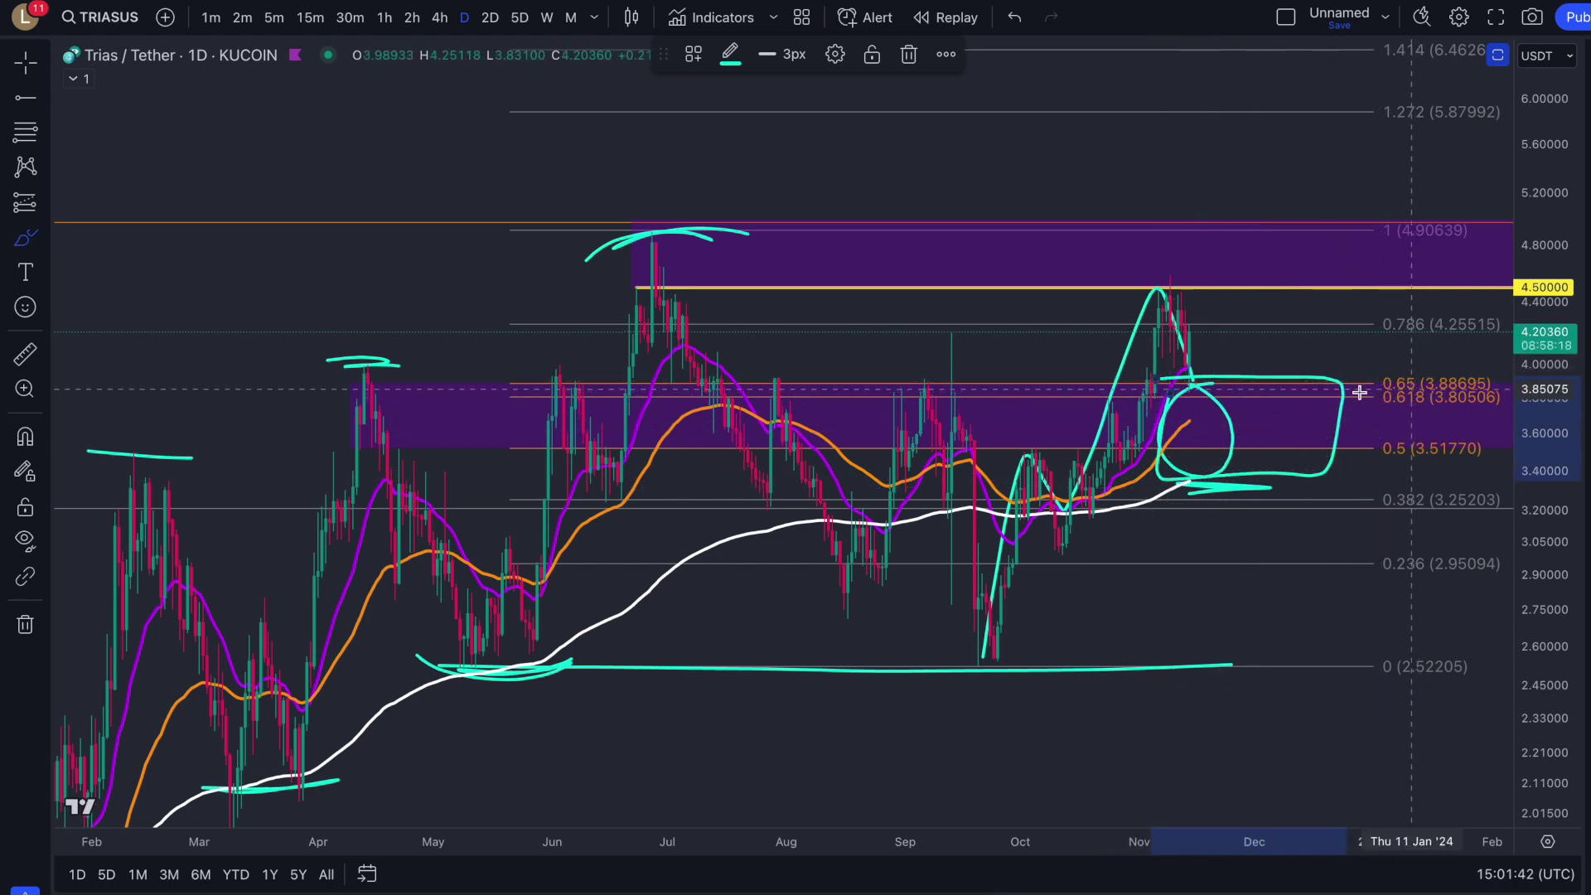
{"action": "mouse_move", "coordinate": [1193, 377]}
{"action": "left_mouse_down"}
{"action": "mouse_move", "coordinate": [1225, 412]}
{"action": "mouse_move", "coordinate": [1323, 86]}
{"action": "left_mouse_up"}
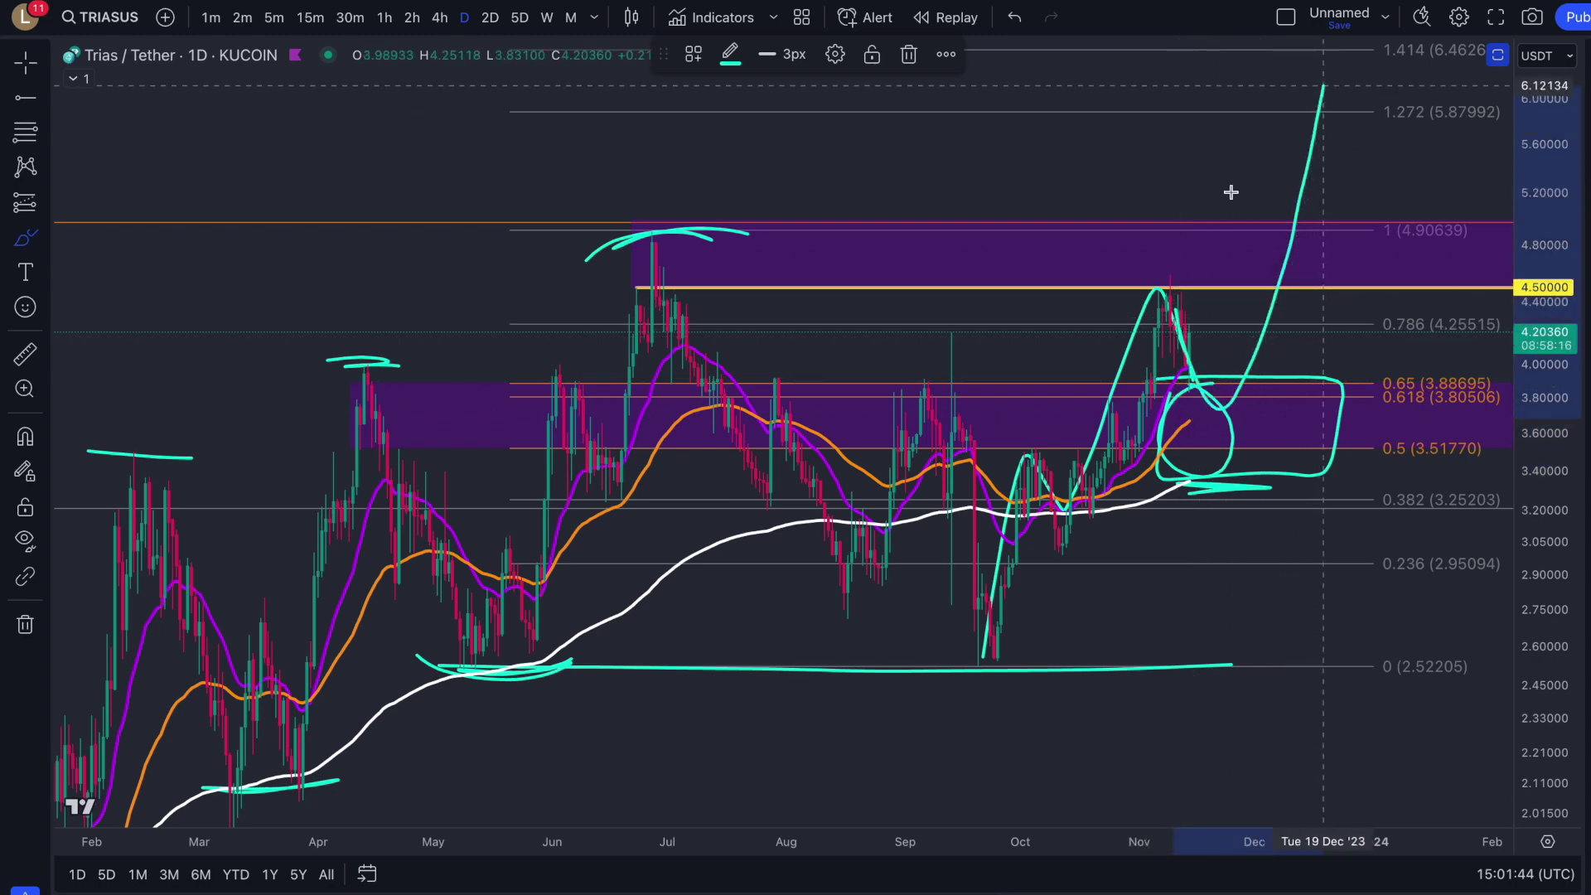
{"action": "mouse_move", "coordinate": [624, 266]}
{"action": "left_mouse_down"}
{"action": "mouse_move", "coordinate": [673, 299]}
{"action": "mouse_move", "coordinate": [667, 261]}
{"action": "left_mouse_up"}
{"action": "left_click_drag", "start_coordinate": [1521, 340], "coordinate": [1522, 365]}
{"action": "scroll", "coordinate": [1518, 262], "scroll_direction": "right", "scroll_amount": 5}
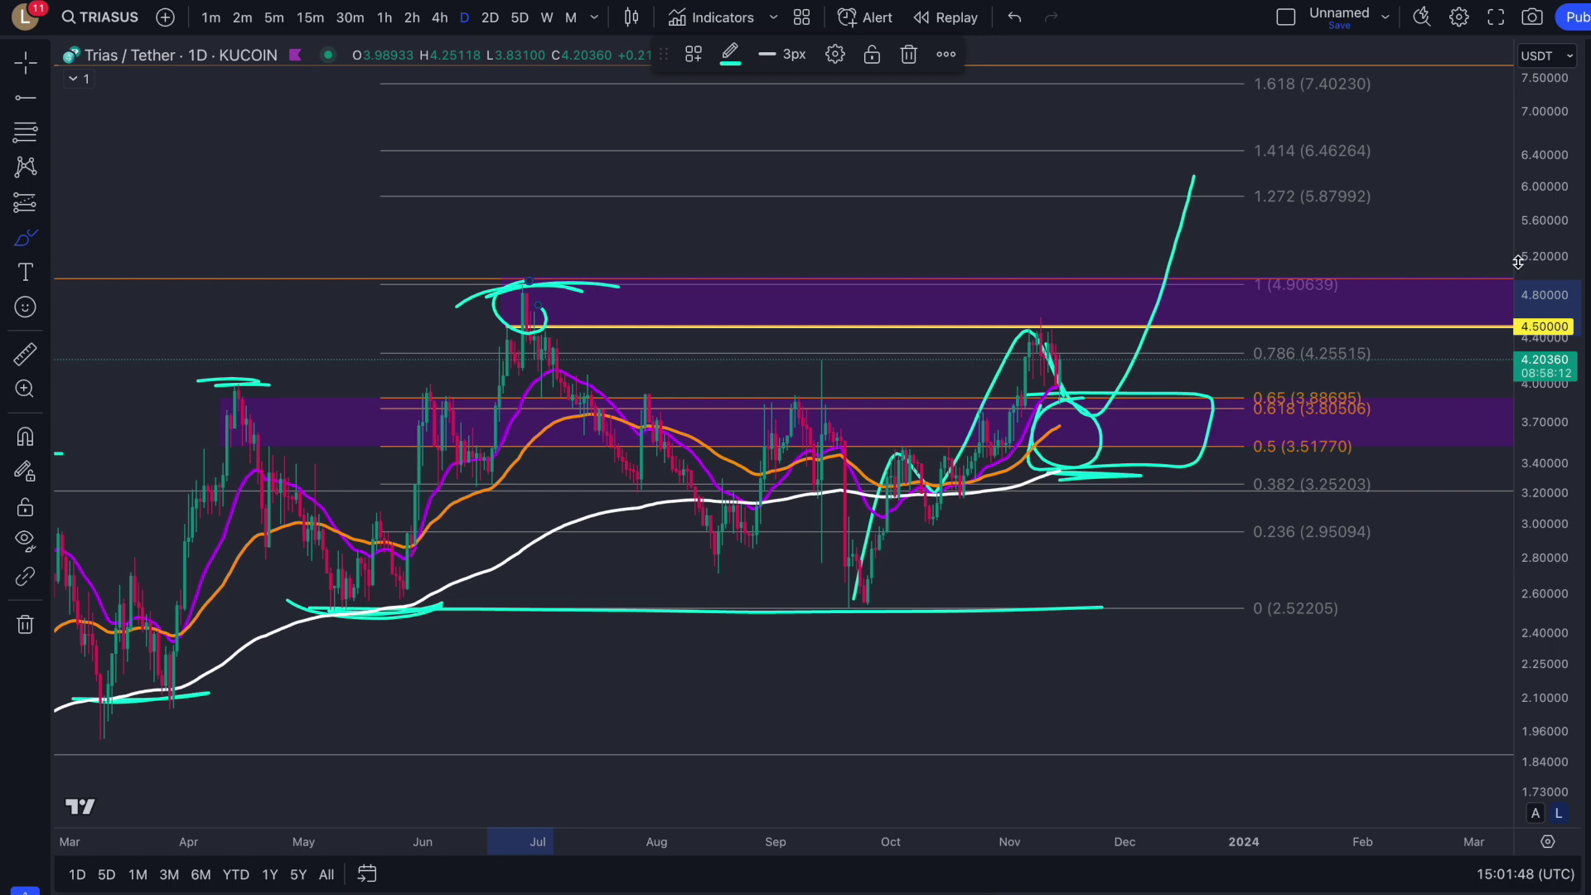
{"action": "scroll", "coordinate": [1509, 259], "scroll_direction": "left", "scroll_amount": 3}
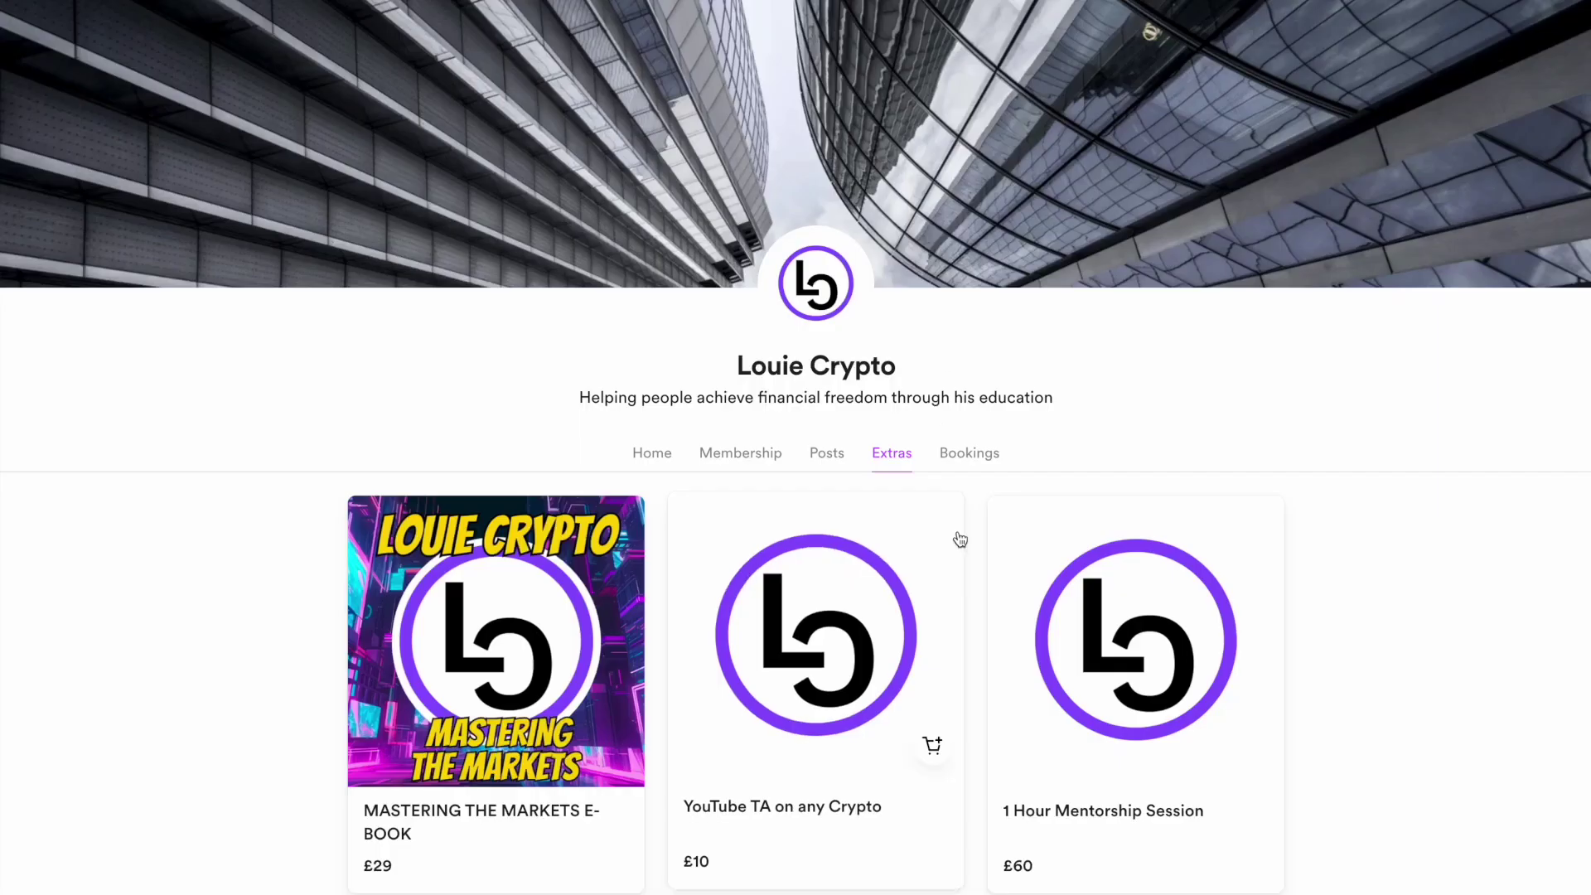
Scroll the Extras page and open the Mastering the Markets e-book details
{"action": "scroll", "coordinate": [922, 538], "scroll_direction": "down", "scroll_amount": 2}
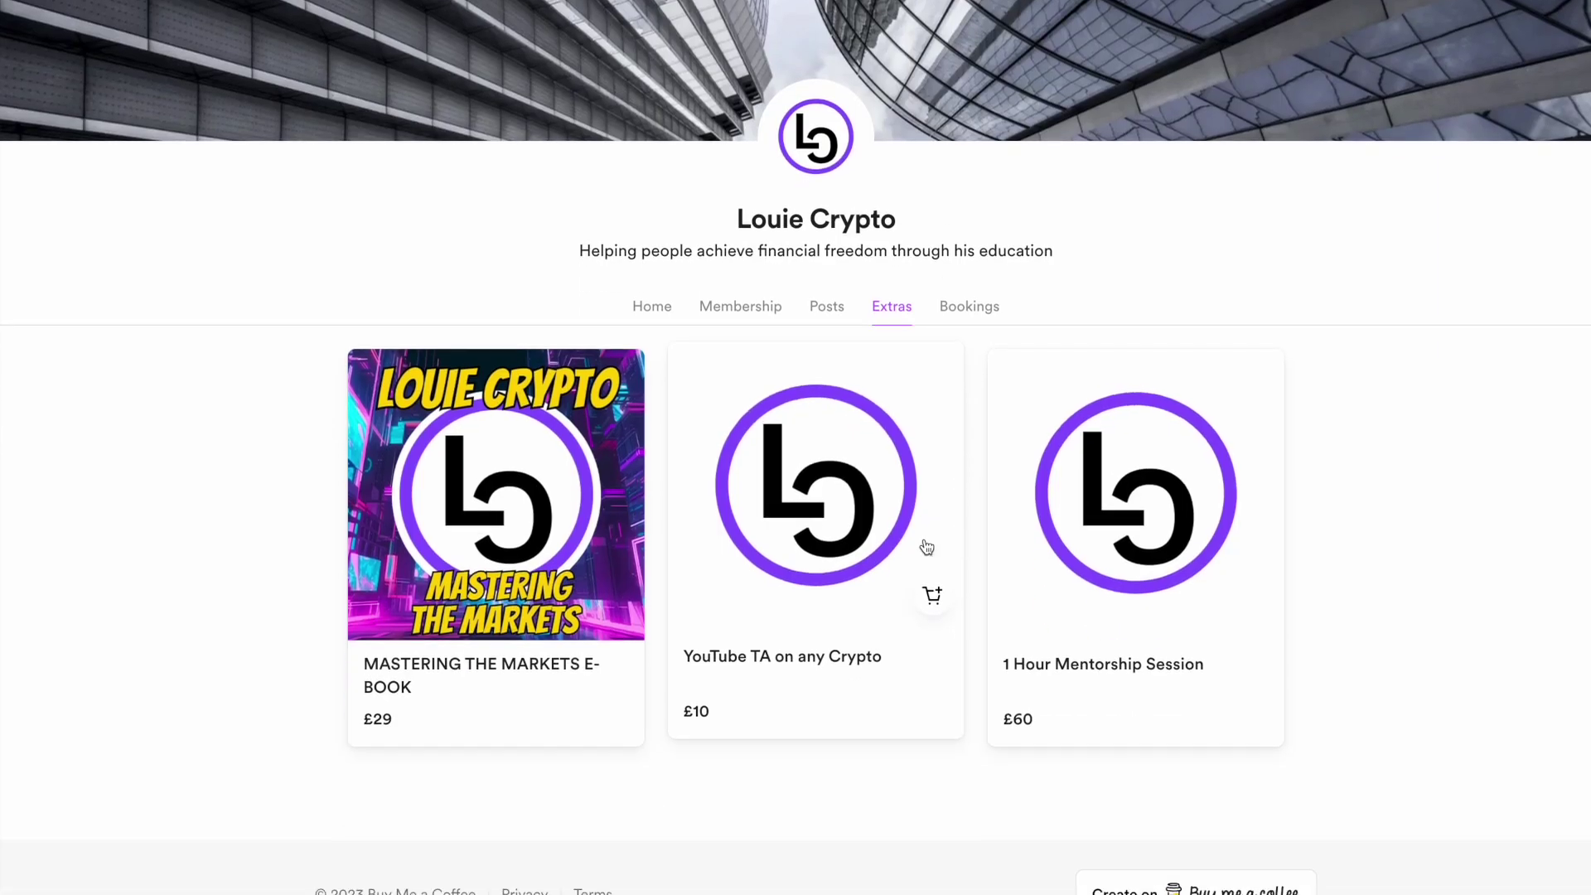
{"action": "left_click", "coordinate": [481, 474]}
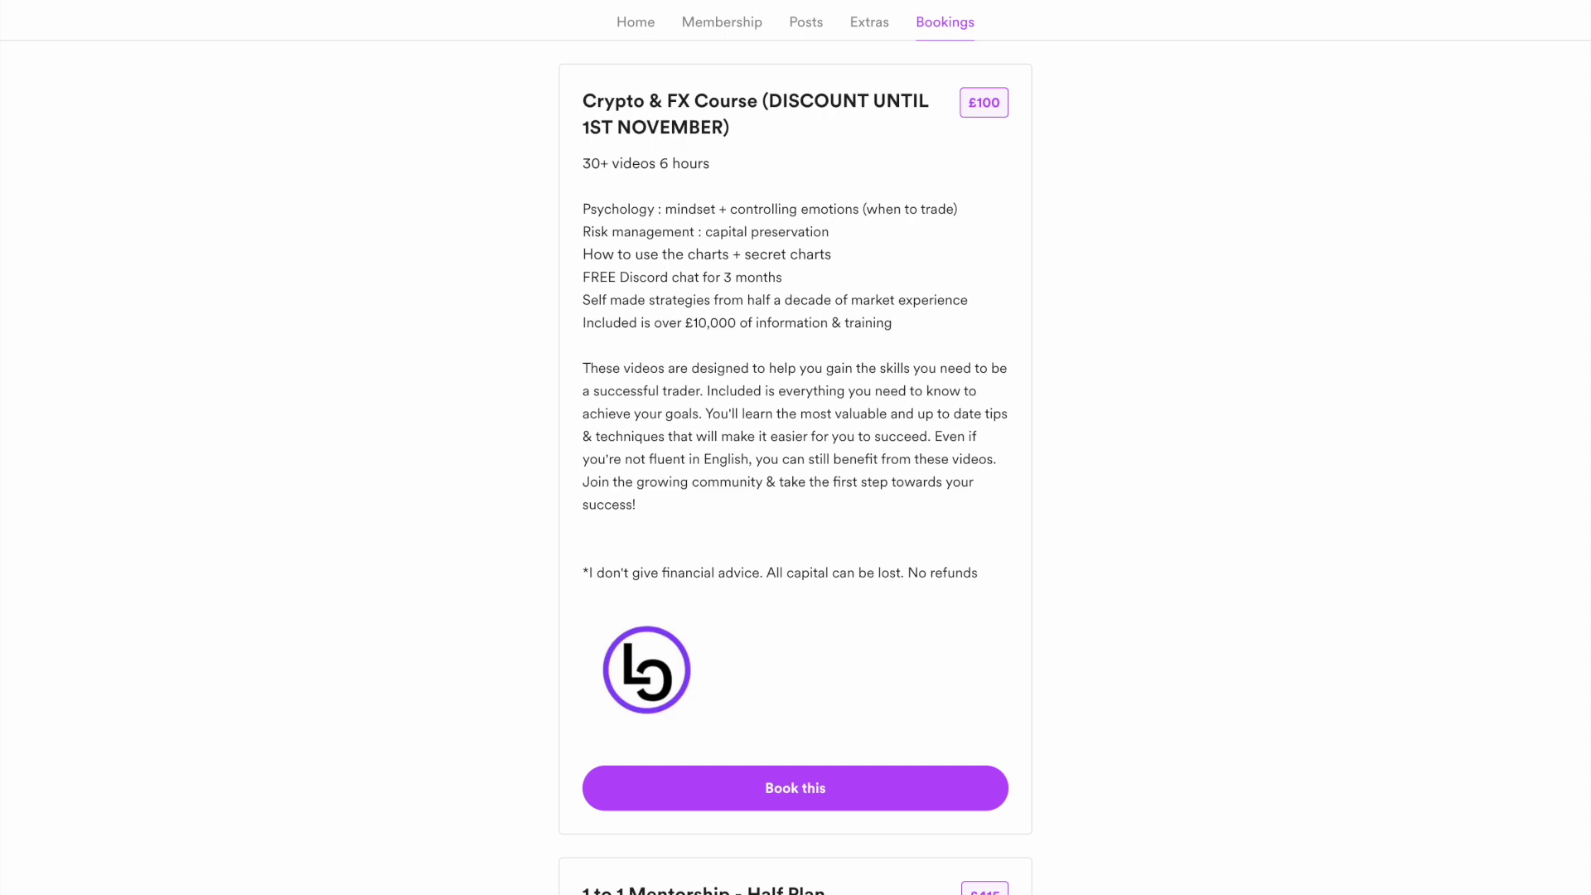
{"action": "scroll", "coordinate": [795, 448], "scroll_direction": "down", "scroll_amount": 10}
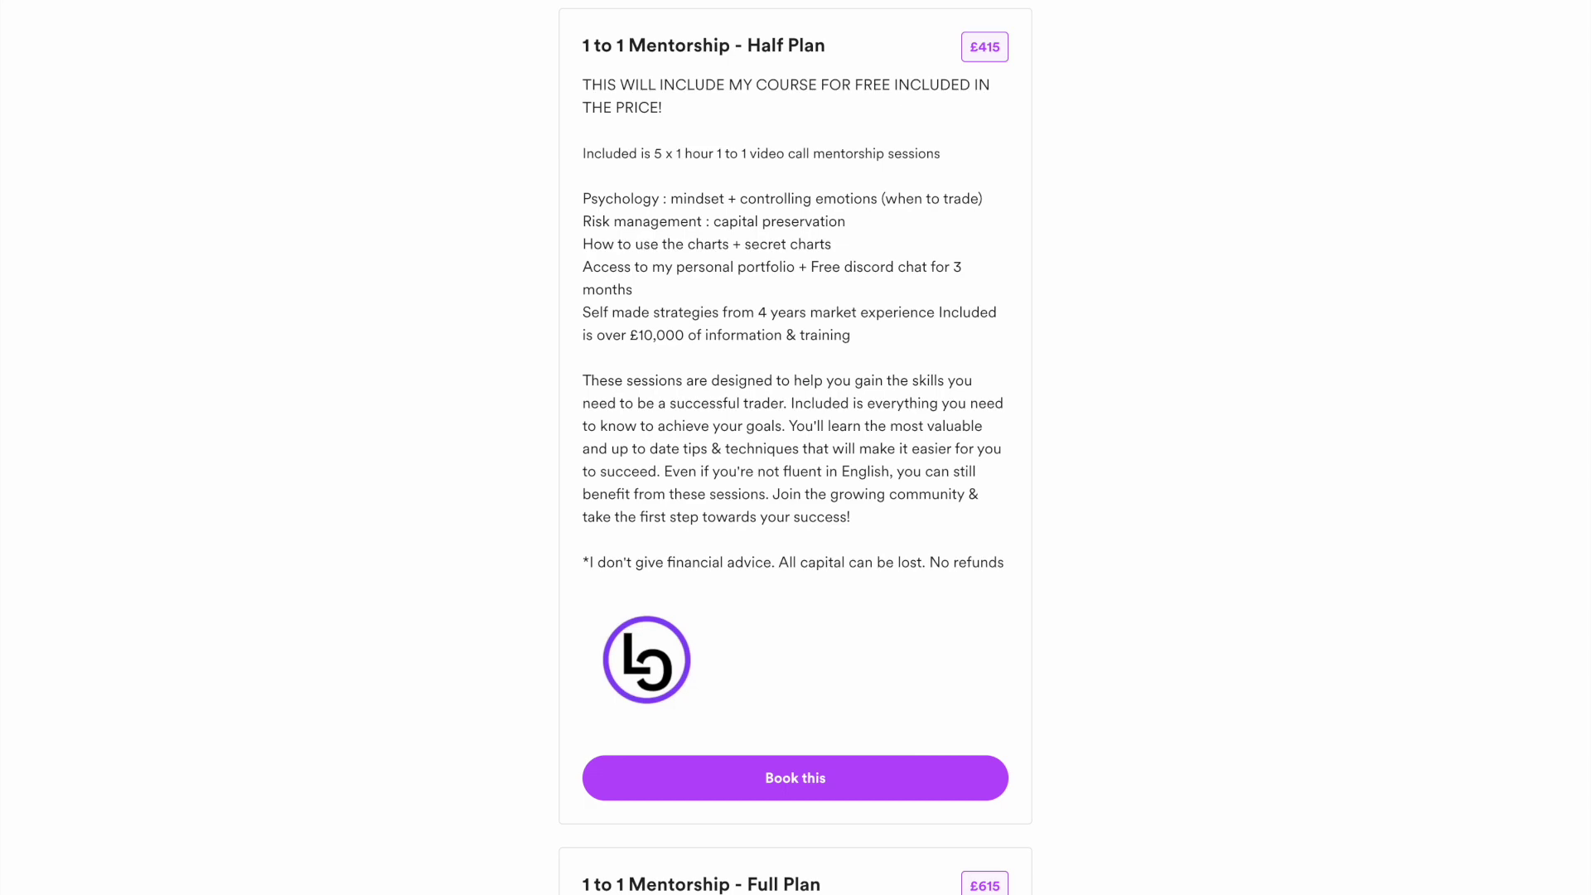
{"action": "scroll", "coordinate": [1067, 329], "scroll_direction": "down", "scroll_amount": 8}
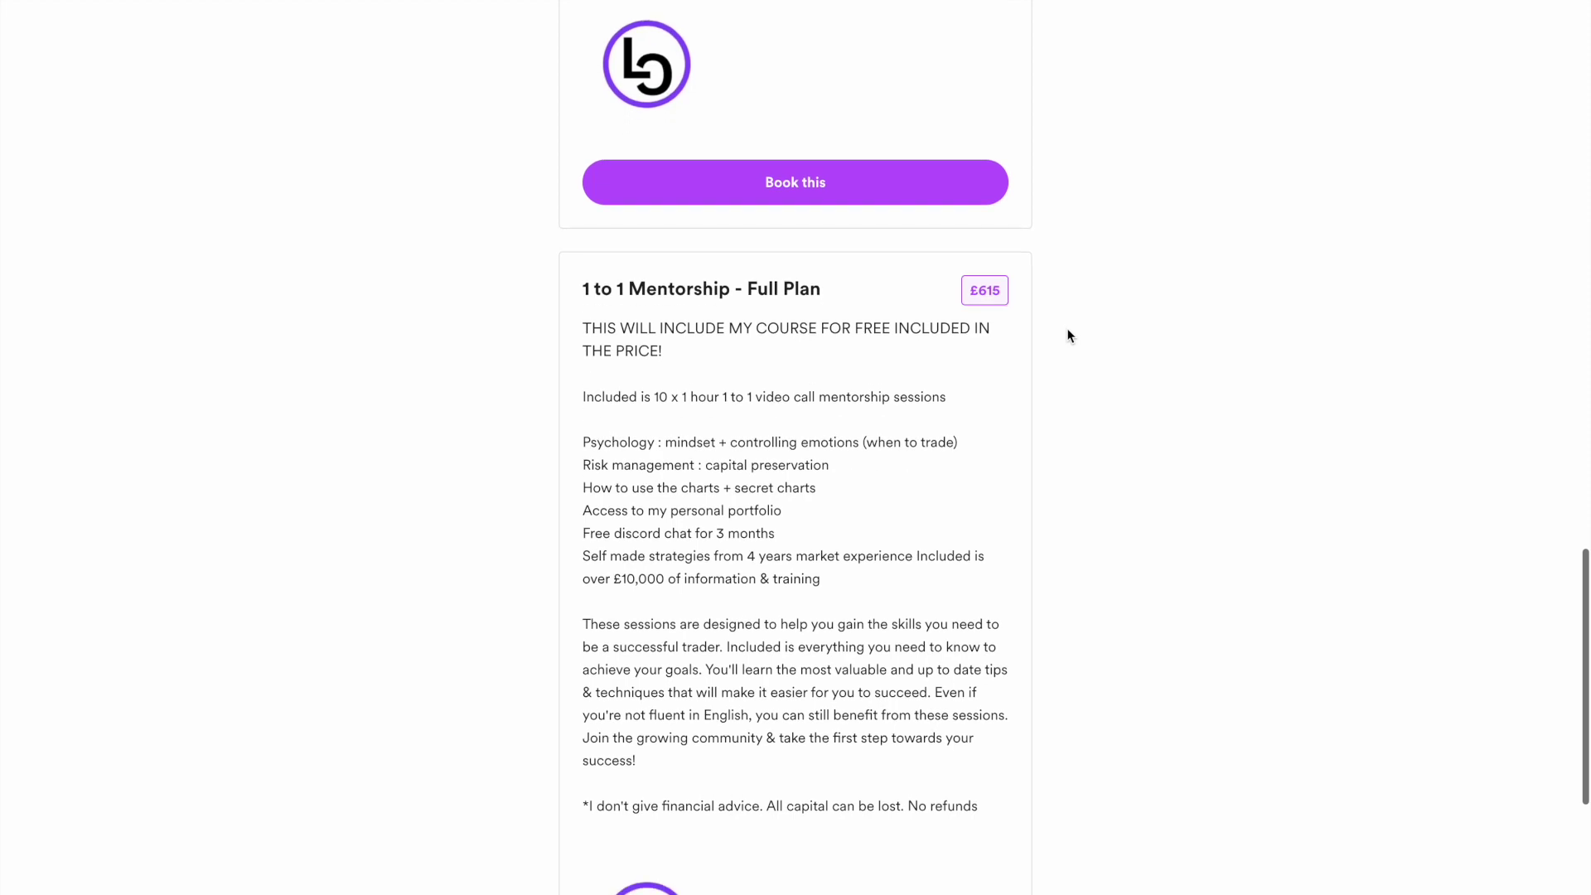